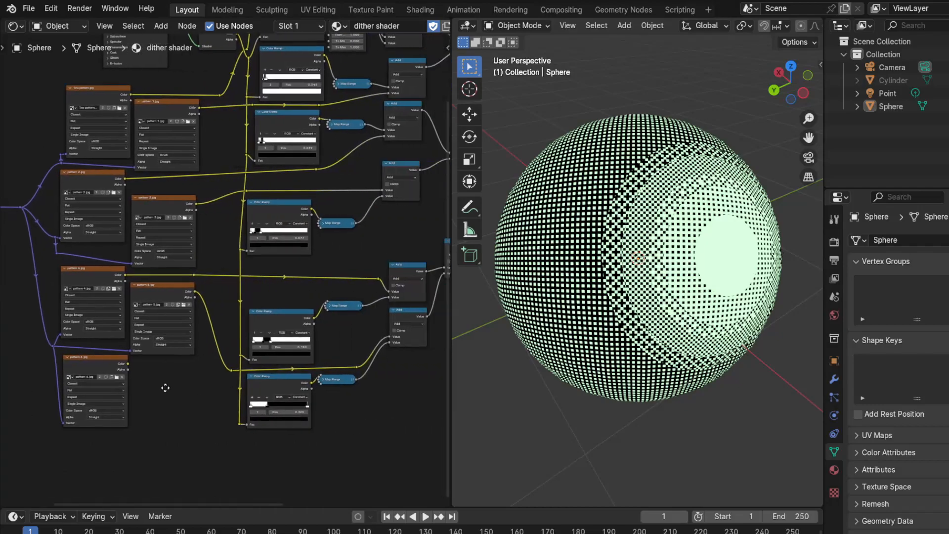
Examine the dither shader's node tree and the dither pattern bands on the sphere, from several angles and close up.
middle_click_drag(297, 256, 296, 287)
middle_click_drag(419, 270, 167, 287)
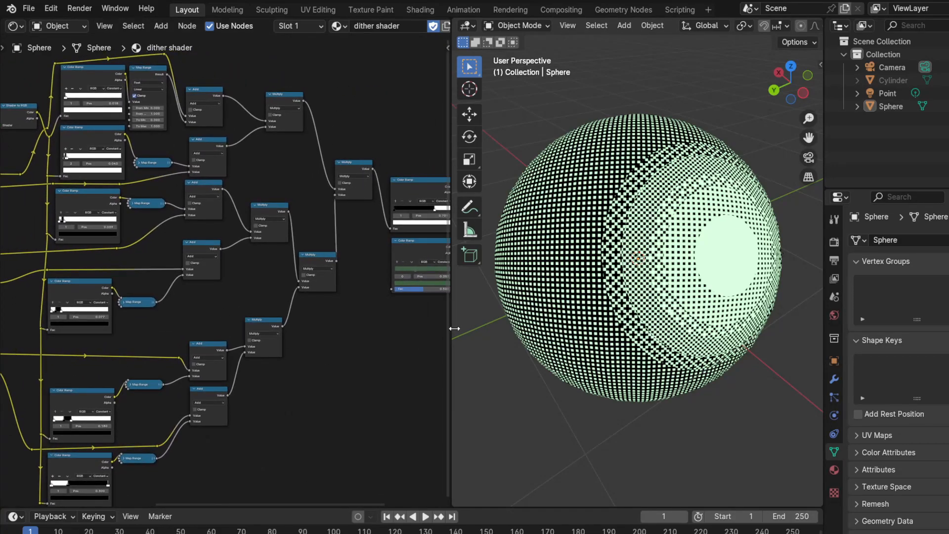
middle_click_drag(648, 334, 666, 321)
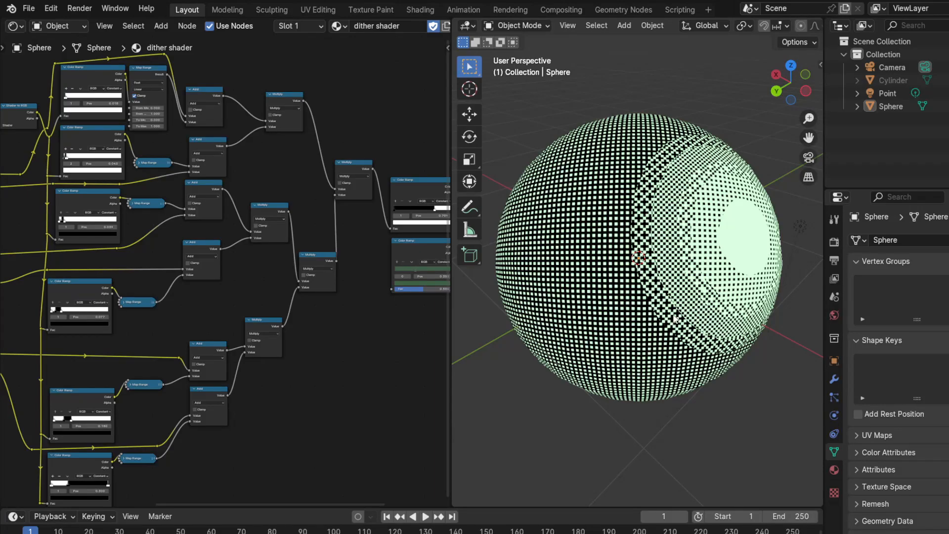
middle_click_drag(678, 252, 676, 258)
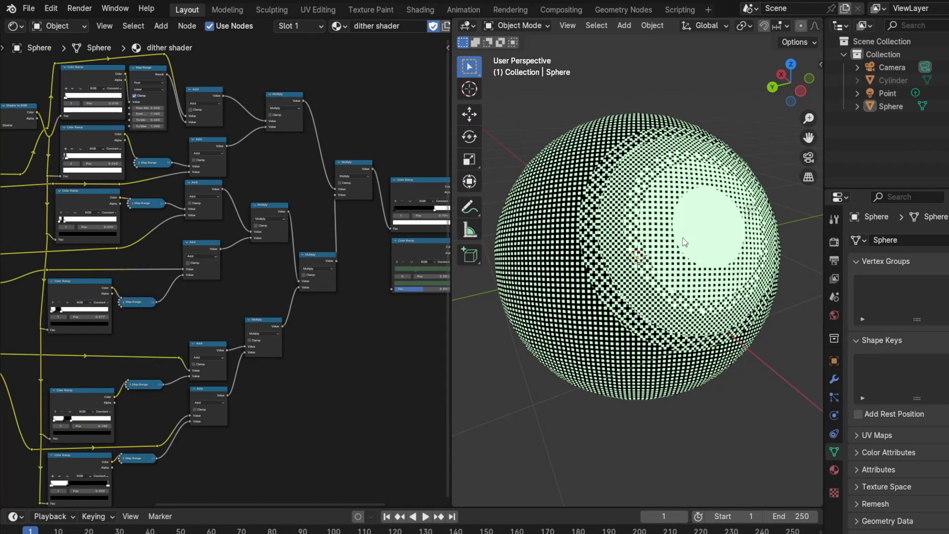
scroll(652, 242, "up", 8)
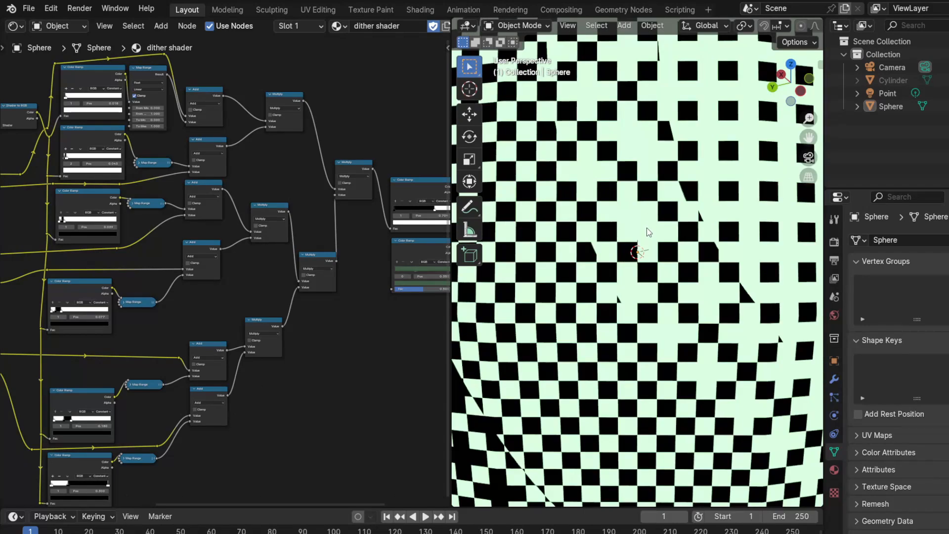
scroll(648, 243, "down", 3)
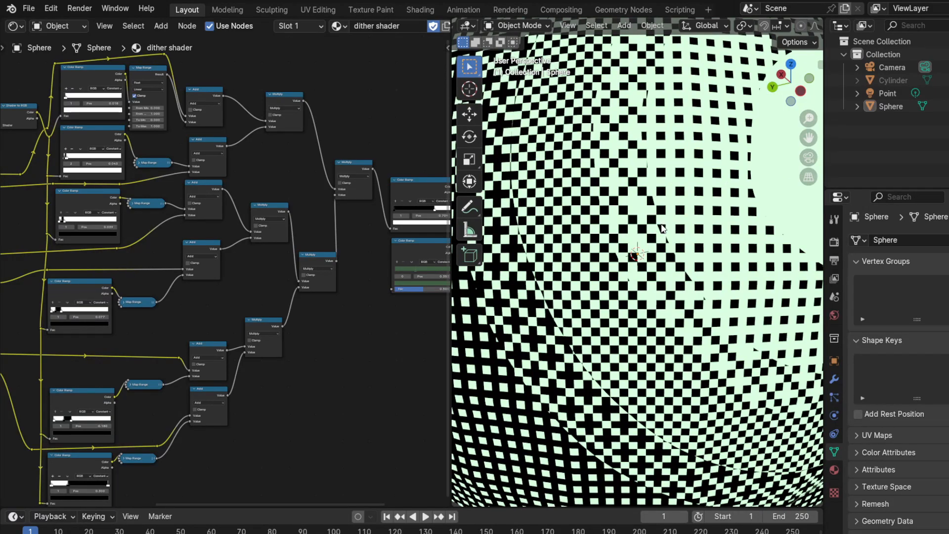
middle_click_drag(661, 226, 640, 247)
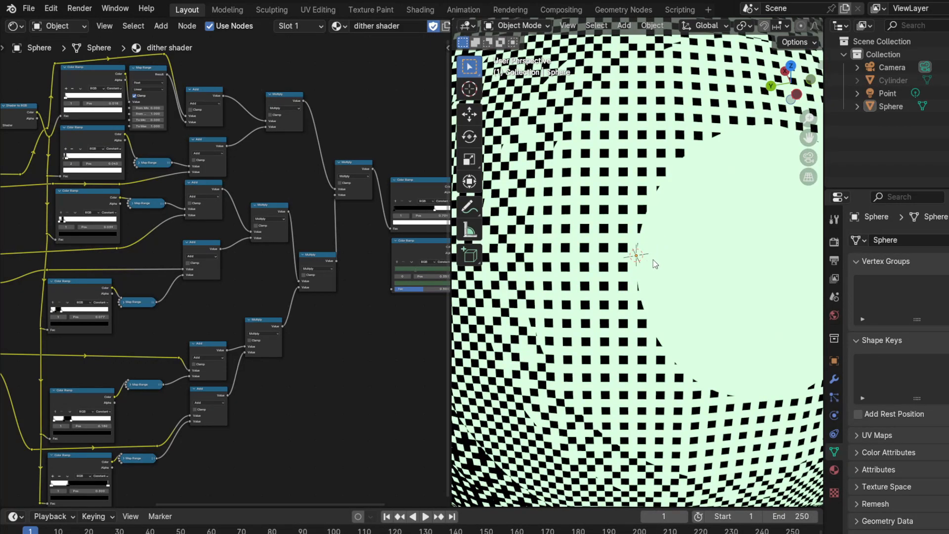
scroll(651, 266, "down", 2)
scroll(648, 257, "down", 2)
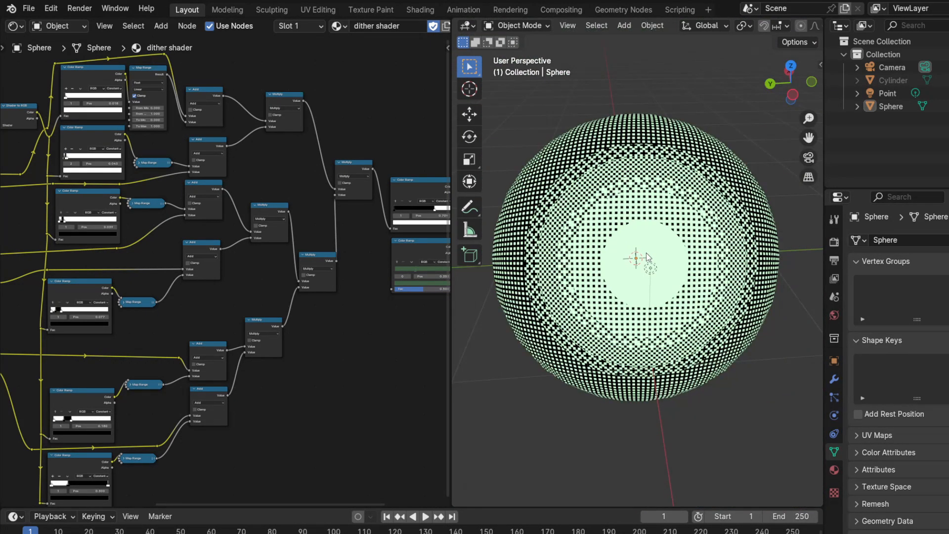
Move the point light toward the sphere's upper side on the Y axis in two moves, and reselect the sphere.
left_click(651, 270)
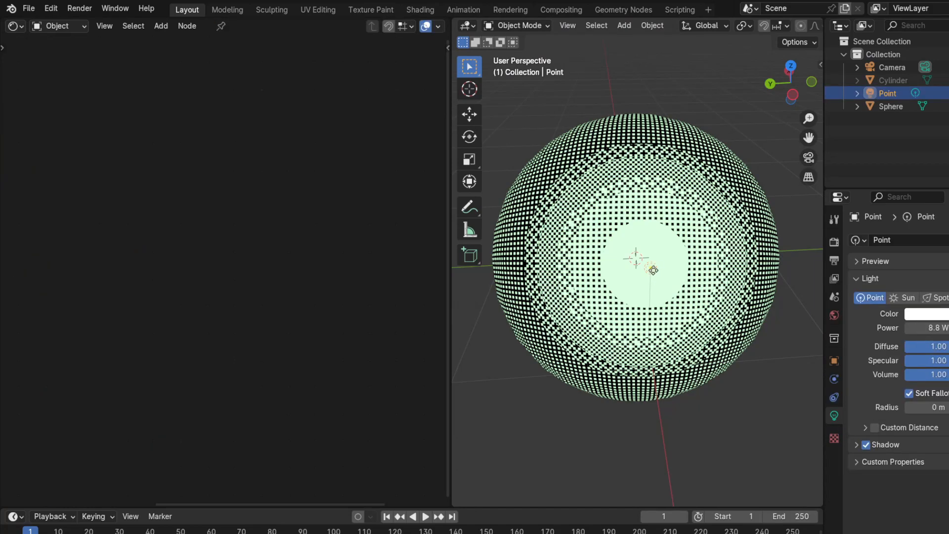
key("g")
left_click(666, 261)
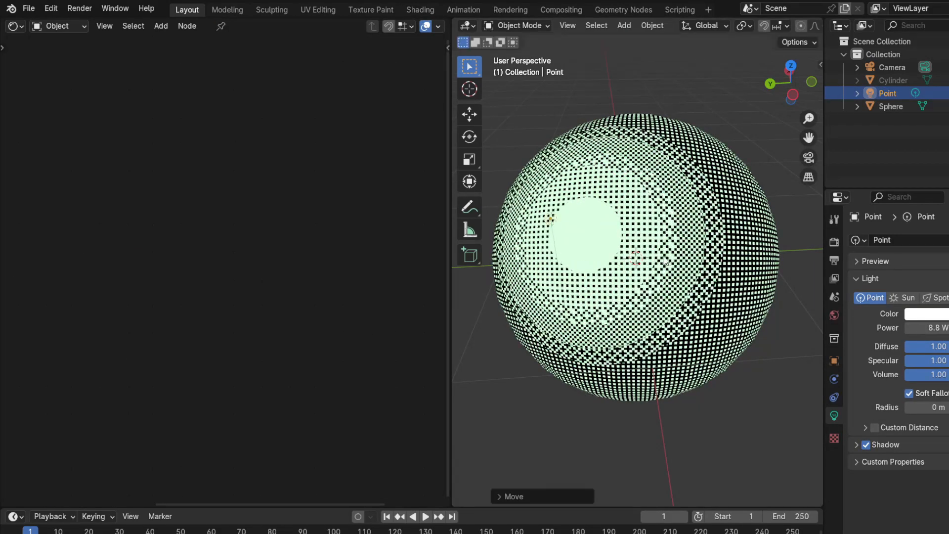
middle_click_drag(666, 261, 611, 235)
key("g")
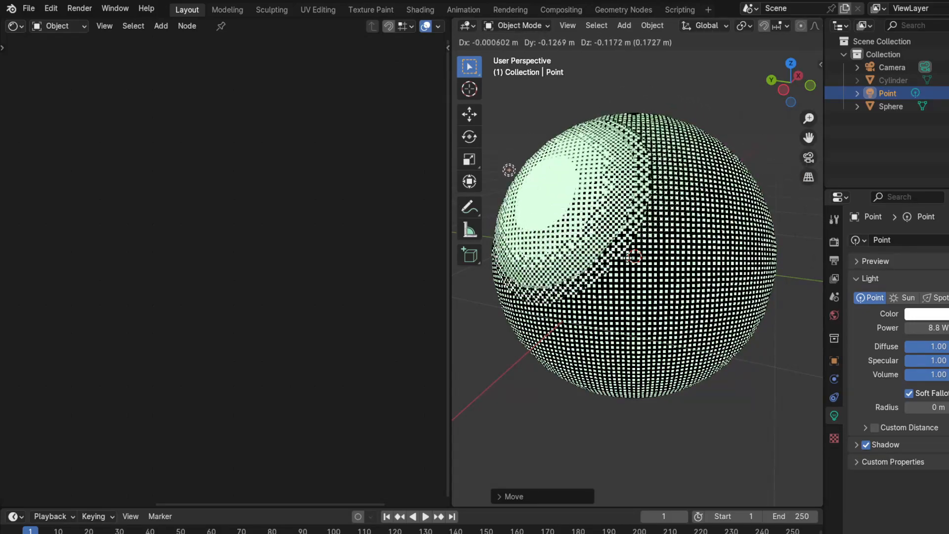
left_click(608, 253)
middle_click_drag(609, 253, 668, 273)
left_click(688, 244)
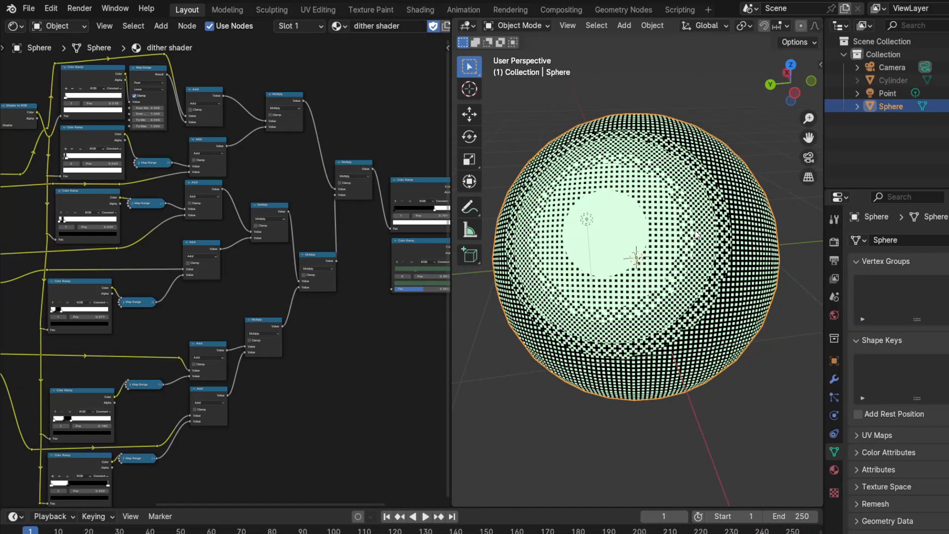
Examine how the Add and Multiply nodes combine the patterns into the final Color Ramps, comparing with the sphere's shading.
middle_click_drag(697, 271, 676, 282)
scroll(676, 283, "up", 2)
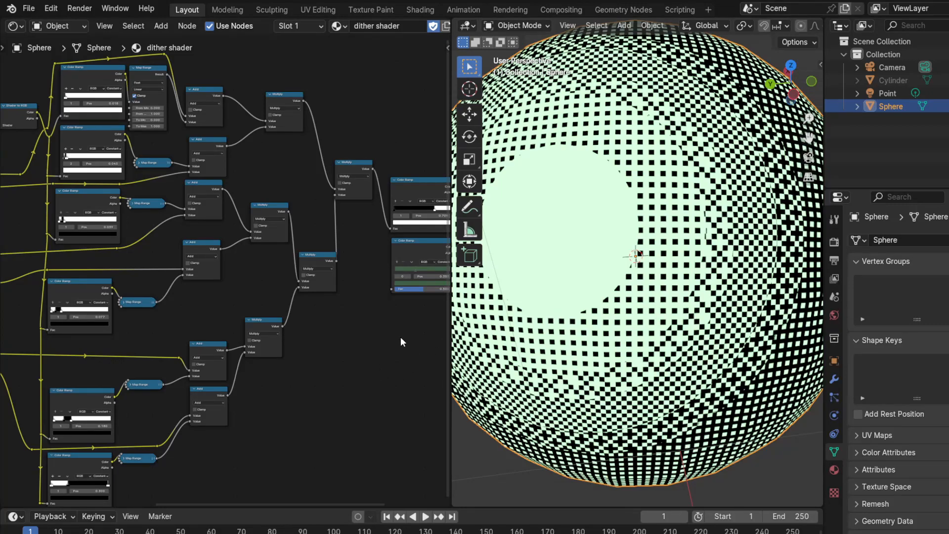
middle_click_drag(332, 305, 314, 312)
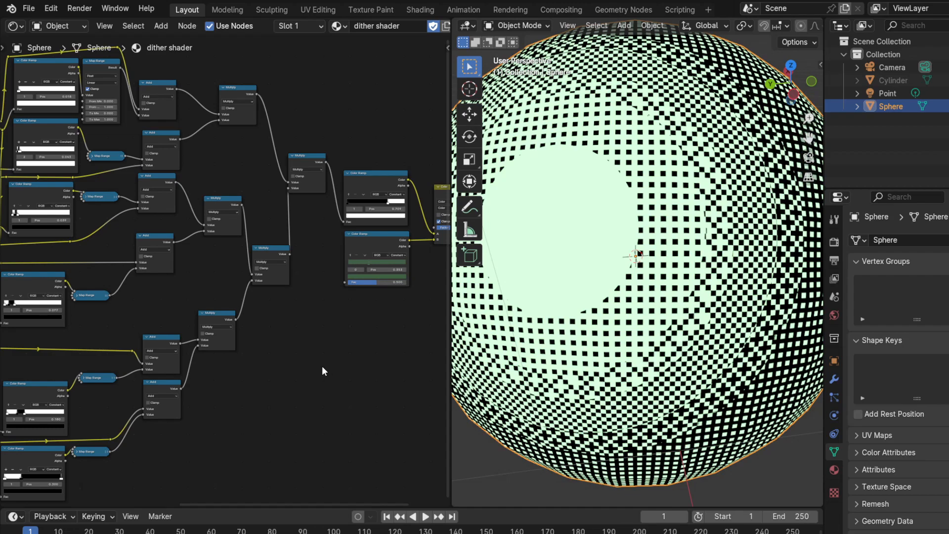
middle_click_drag(372, 334, 359, 337)
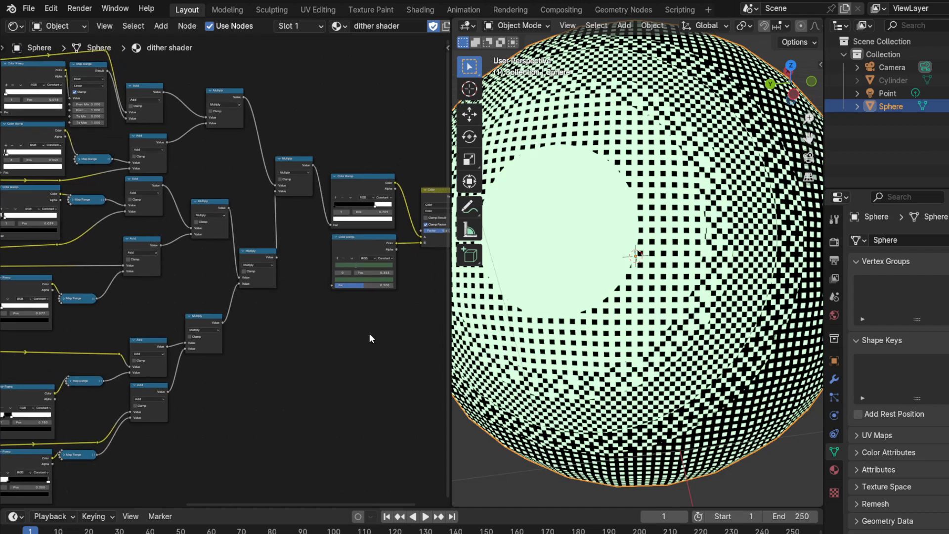
middle_click_drag(552, 305, 590, 327)
middle_click_drag(274, 388, 422, 348)
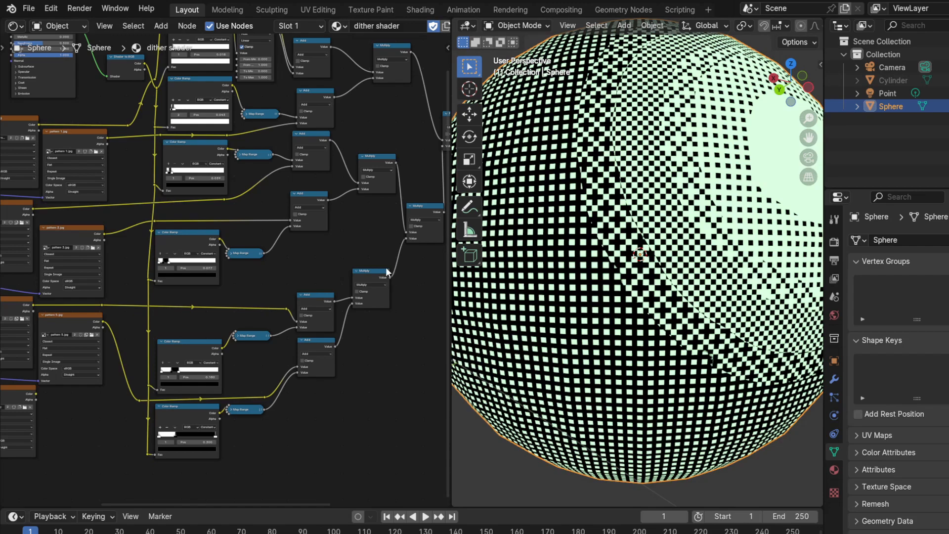
middle_click_drag(348, 236, 241, 308)
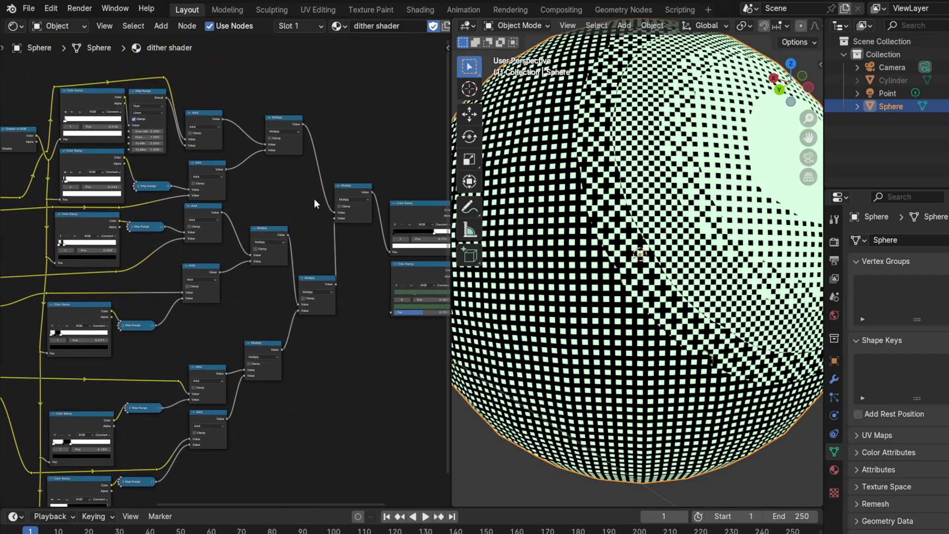
middle_click_drag(365, 157, 301, 152)
middle_click_drag(642, 183, 593, 205)
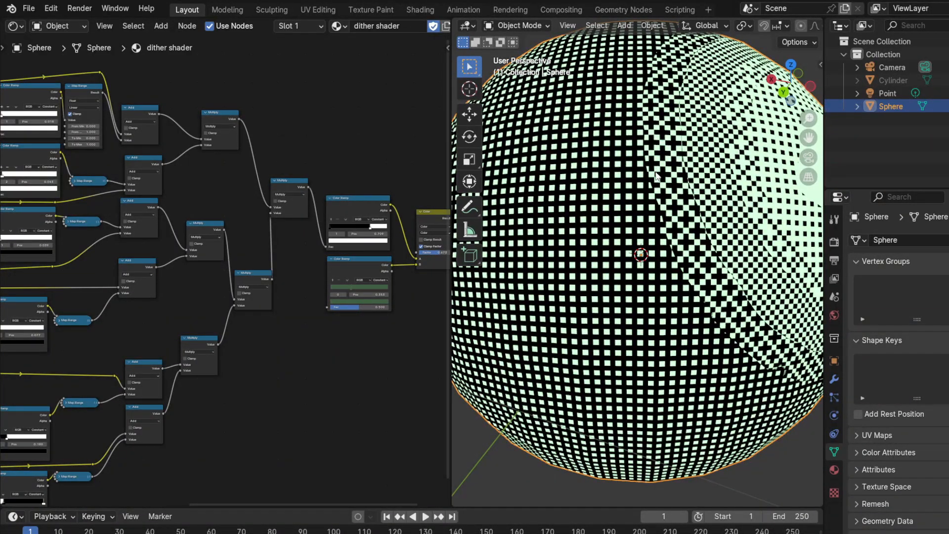
middle_click_drag(245, 305, 307, 242)
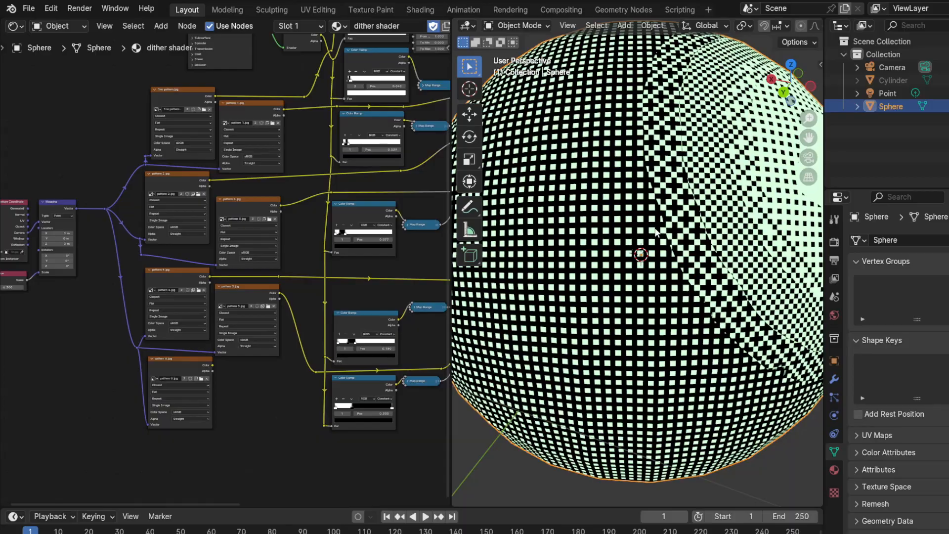
Inspect the transitions between the dither pattern bands on the sphere up close.
middle_click_drag(681, 198, 638, 203)
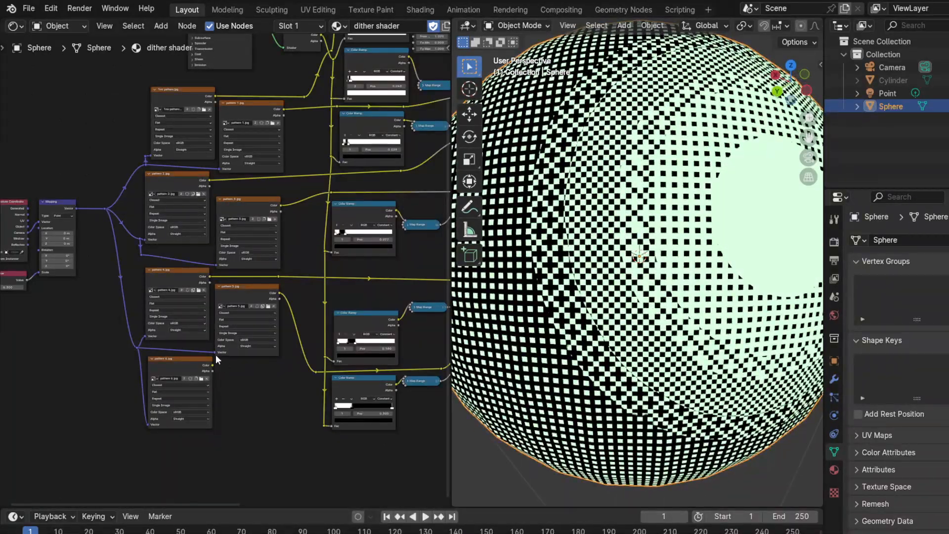
mouse_move(670, 247)
middle_mouse_down()
mouse_move(654, 251)
mouse_move(677, 240)
mouse_move(657, 233)
middle_mouse_up()
scroll(658, 236, "up", 4)
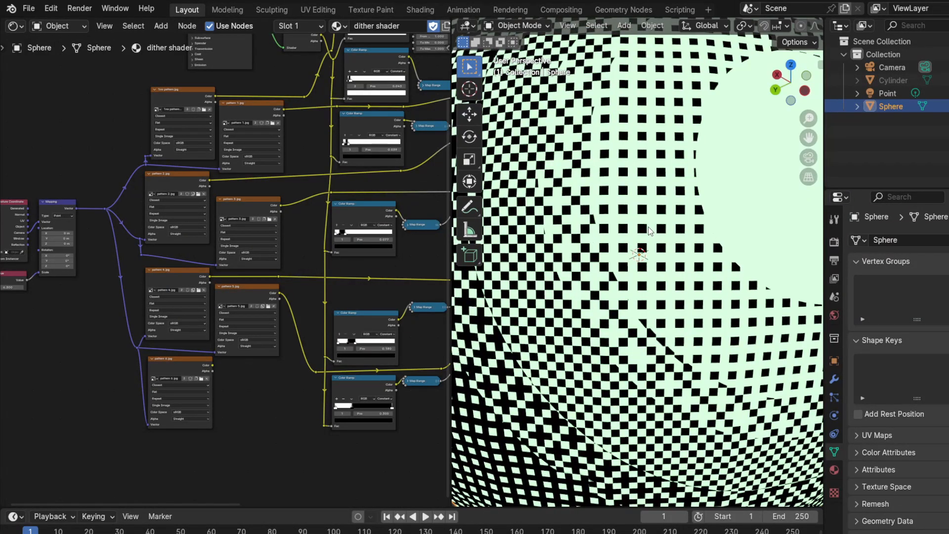
scroll(649, 233, "up", 3)
mouse_move(648, 230)
middle_mouse_down()
mouse_move(665, 231)
mouse_move(648, 244)
mouse_move(663, 241)
middle_mouse_up()
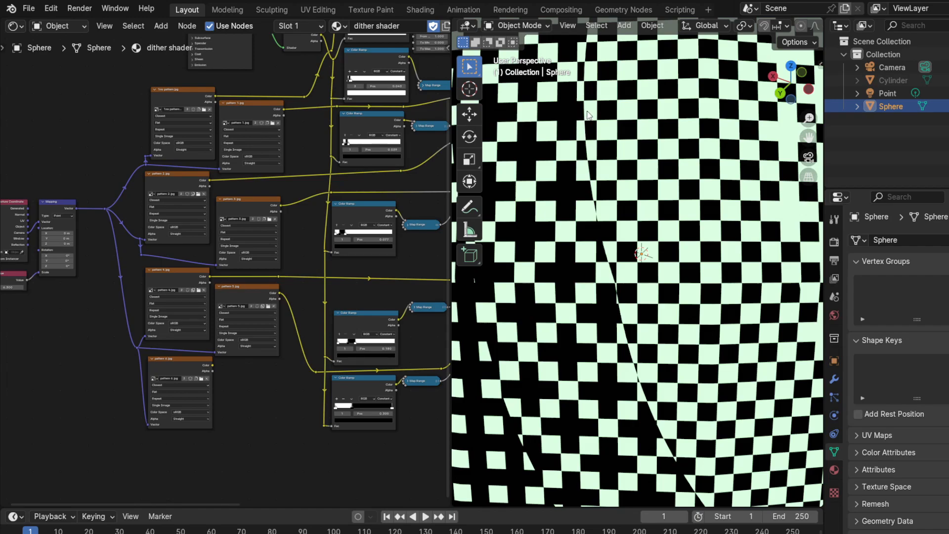
scroll(657, 247, "down", 5)
middle_click_drag(658, 248, 656, 219)
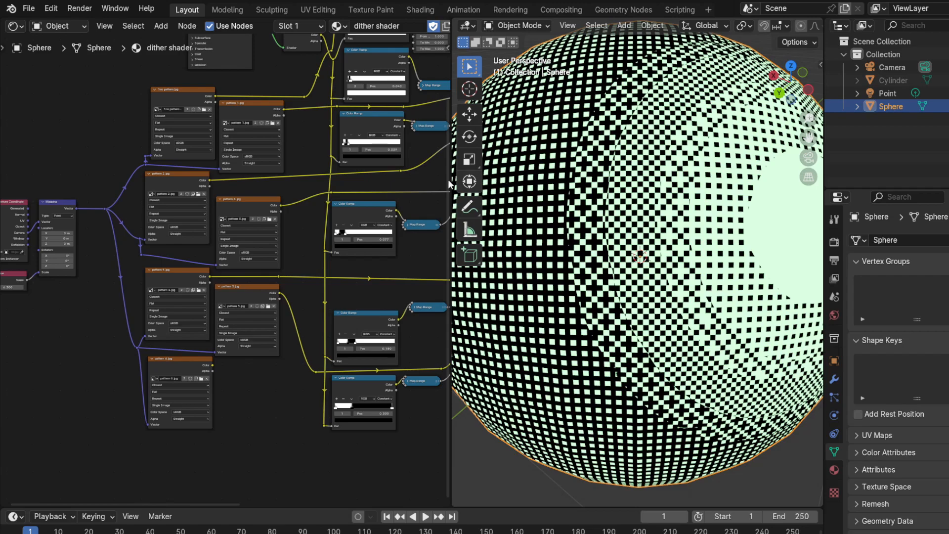
Inspect the image texture nodes for the dither patterns, singling out pattern 5.jpg and pattern 6.jpg.
middle_click_drag(328, 247, 373, 218)
scroll(309, 267, "up", 2)
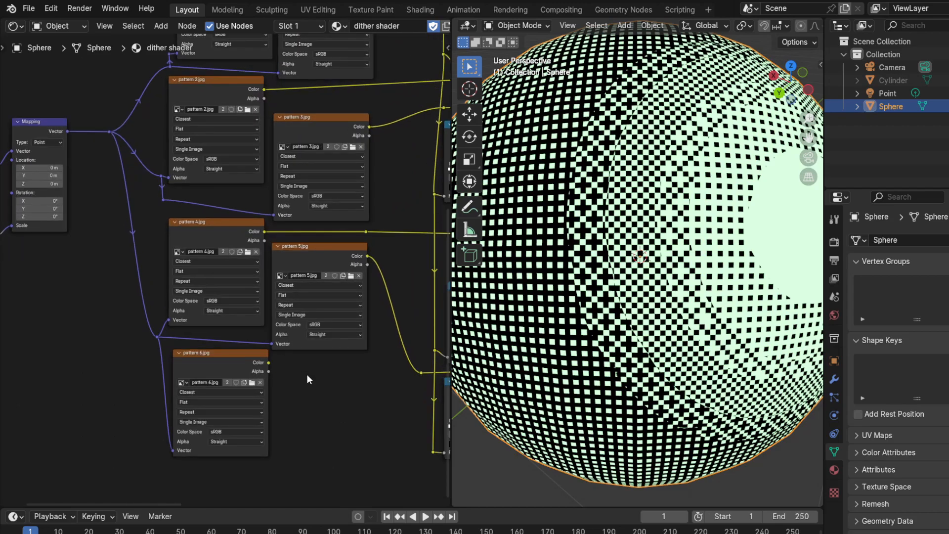
middle_click_drag(381, 104, 345, 145)
left_click(272, 298)
scroll(659, 162, "down", 5)
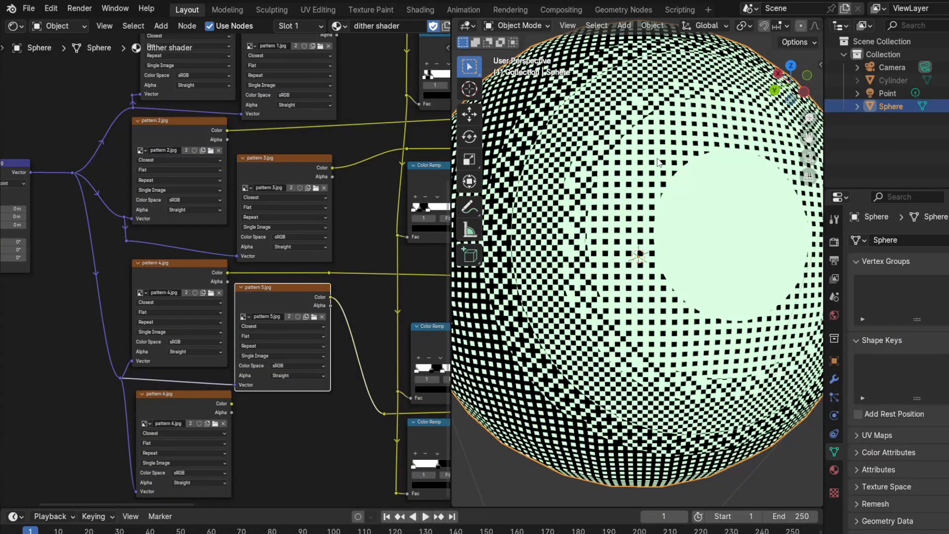
scroll(658, 163, "down", 2)
left_click(200, 410)
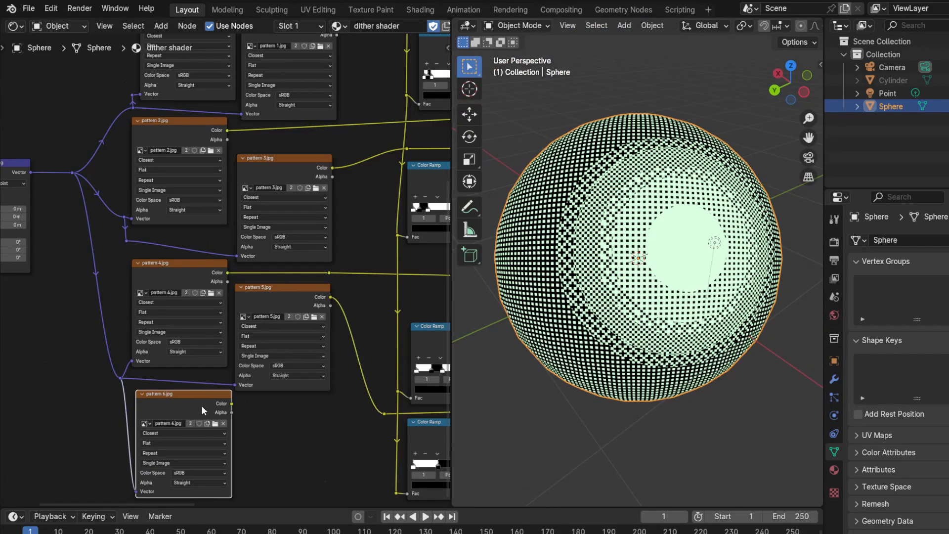
Reposition the point light higher beside the sphere in two moves, and reselect the sphere.
middle_click_drag(674, 291, 554, 228)
left_click(615, 251)
key("g")
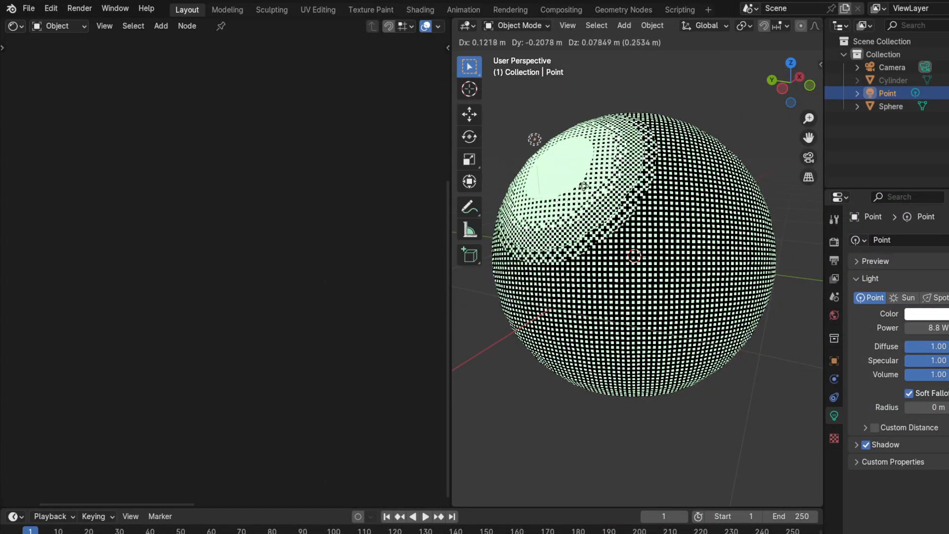
left_click(506, 131)
middle_click_drag(544, 198, 675, 218)
key("g")
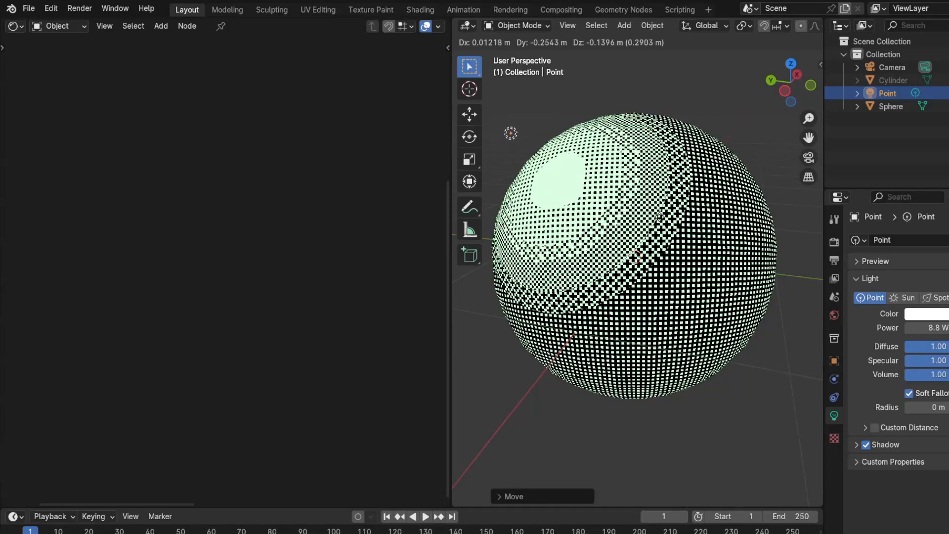
left_click(671, 229)
left_click(640, 258)
Inspect the Texture Coordinate and Mapping nodes and try adjusting the Value node that drives the Mapping scale.
middle_click_drag(330, 428, 57, 405)
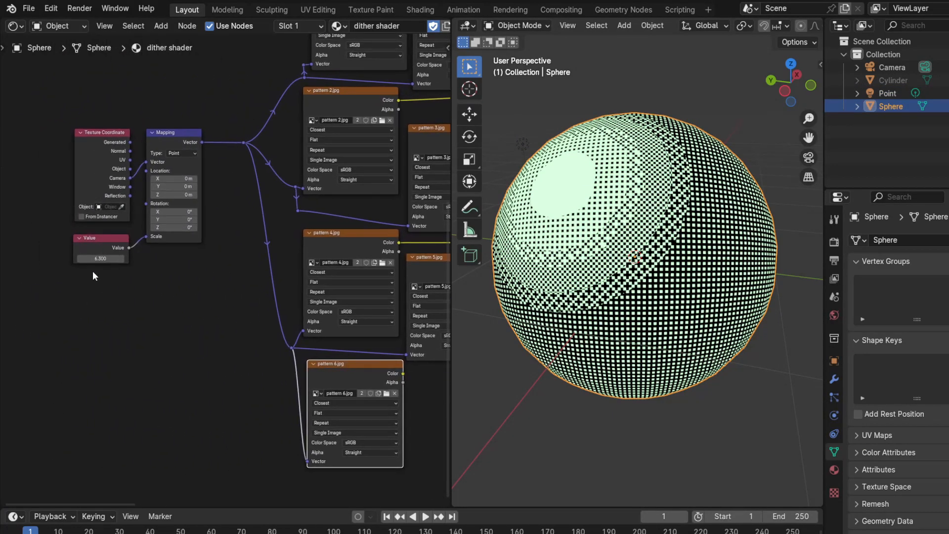
middle_click_drag(136, 275, 204, 346)
scroll(206, 316, "up", 3)
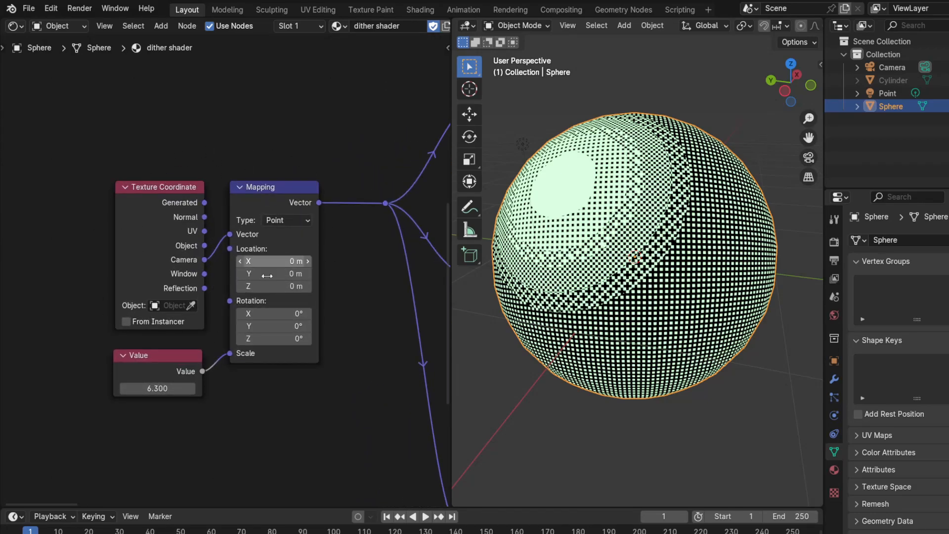
middle_click_drag(590, 216, 465, 220)
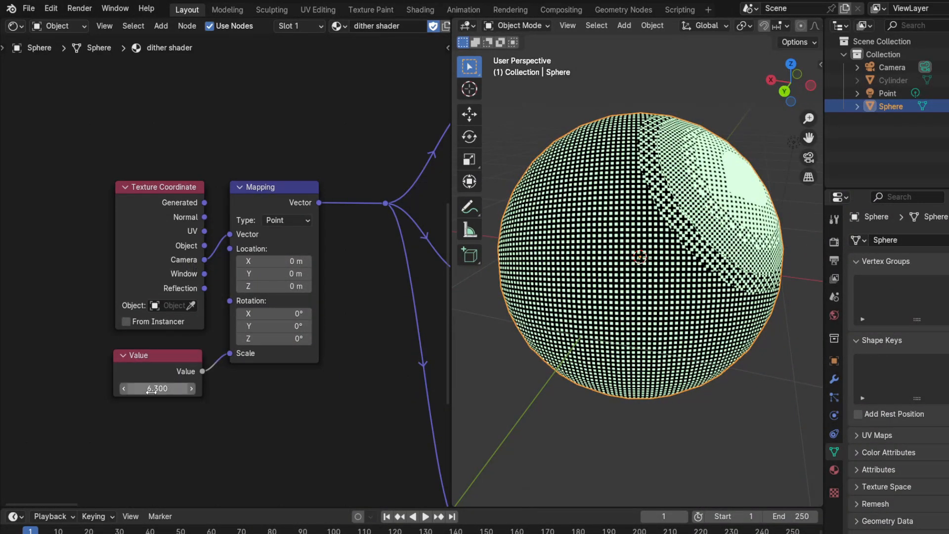
left_click_drag(157, 388, 211, 394)
Examine the pattern image textures and the Principled BSDF to Shader to RGB chain that feeds the Color Ramp nodes.
middle_click_drag(303, 395, 79, 300)
scroll(368, 352, "down", 3)
middle_click_drag(349, 430, 201, 363)
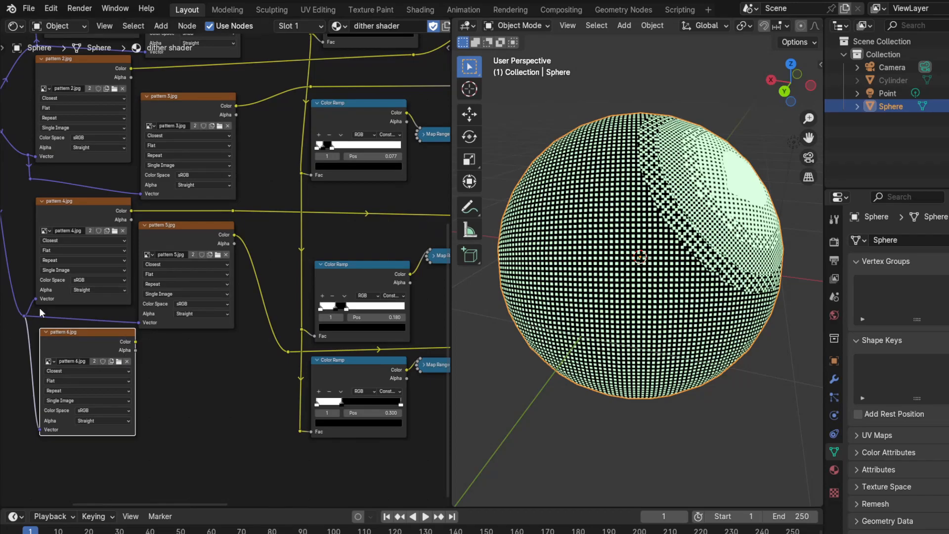
middle_click_drag(21, 216, 95, 311)
middle_click_drag(71, 194, 36, 352)
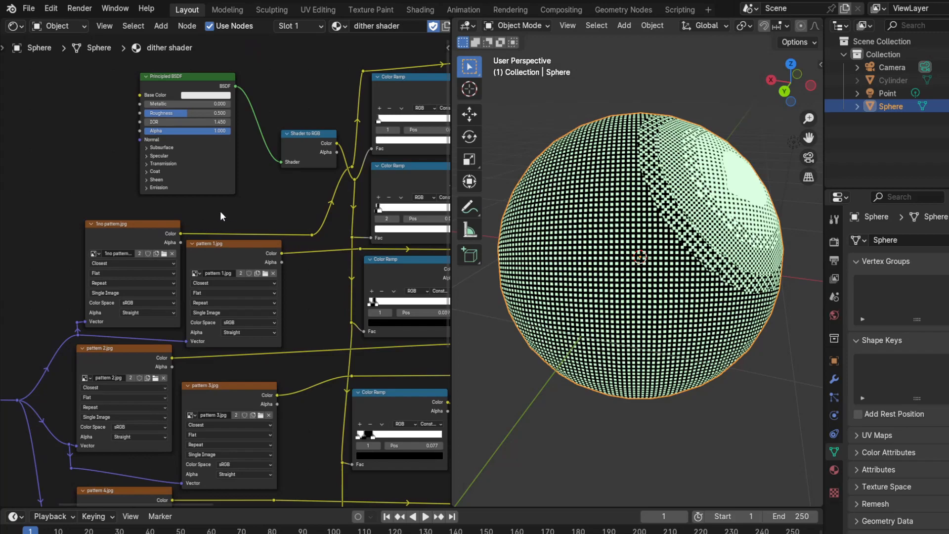
middle_click_drag(245, 196, 203, 211)
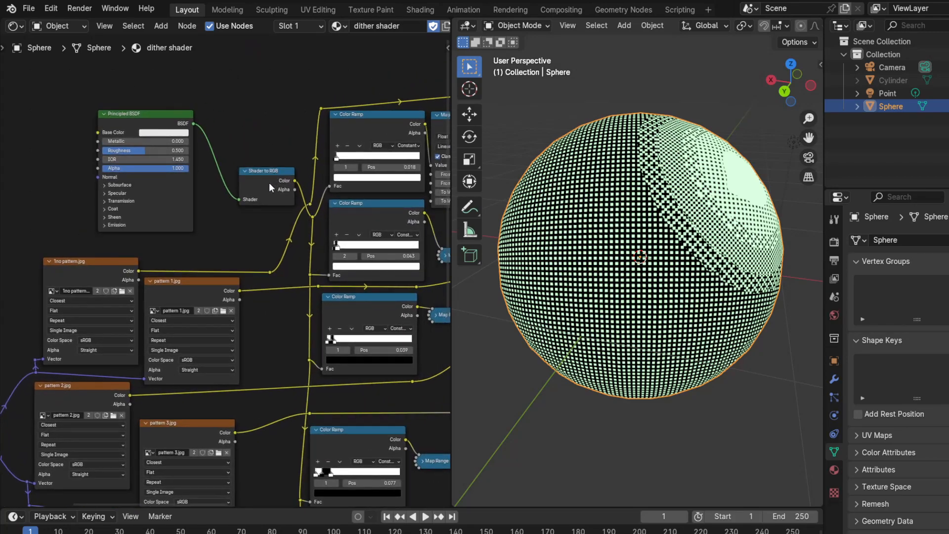
middle_click_drag(268, 229, 207, 131)
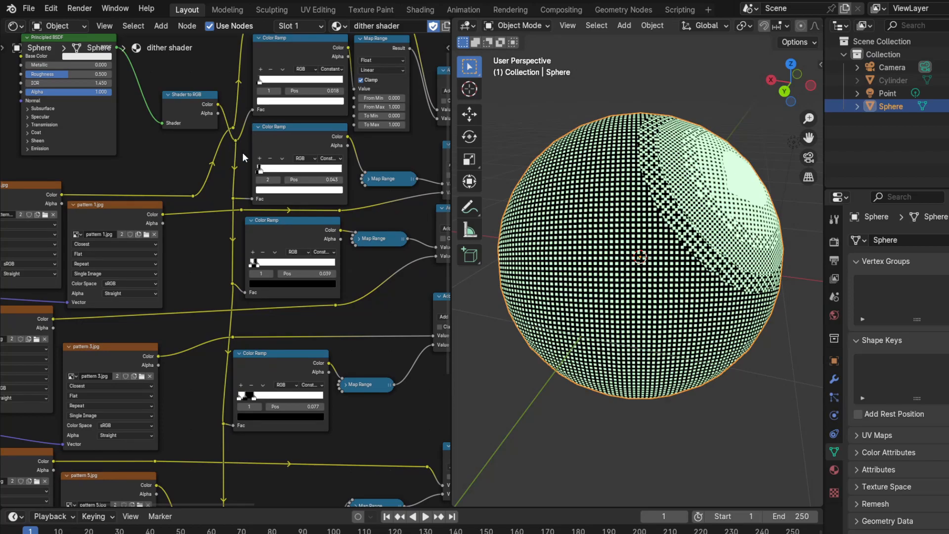
middle_click_drag(200, 435, 201, 155)
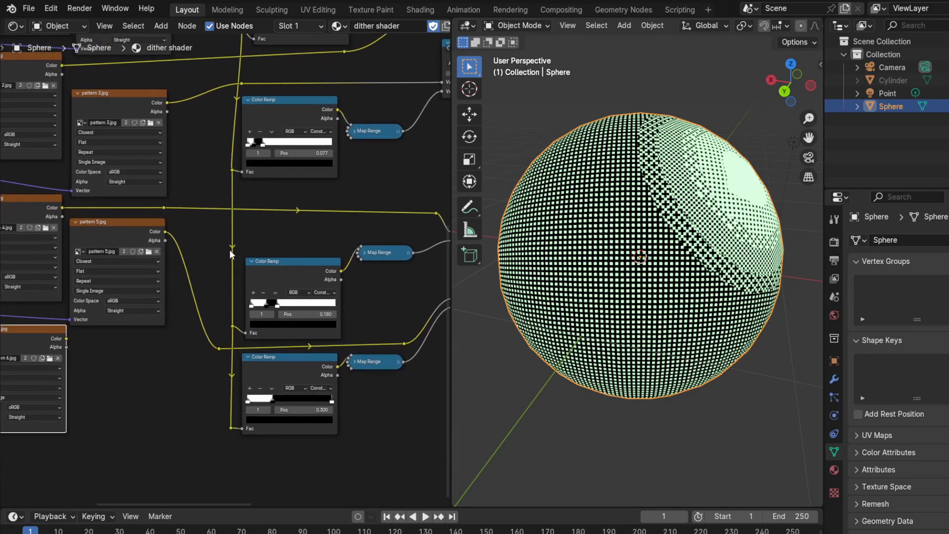
Examine the Color Ramp nodes fed by Shader to RGB and the Map Range nodes attached to them.
middle_click_drag(372, 417, 247, 467)
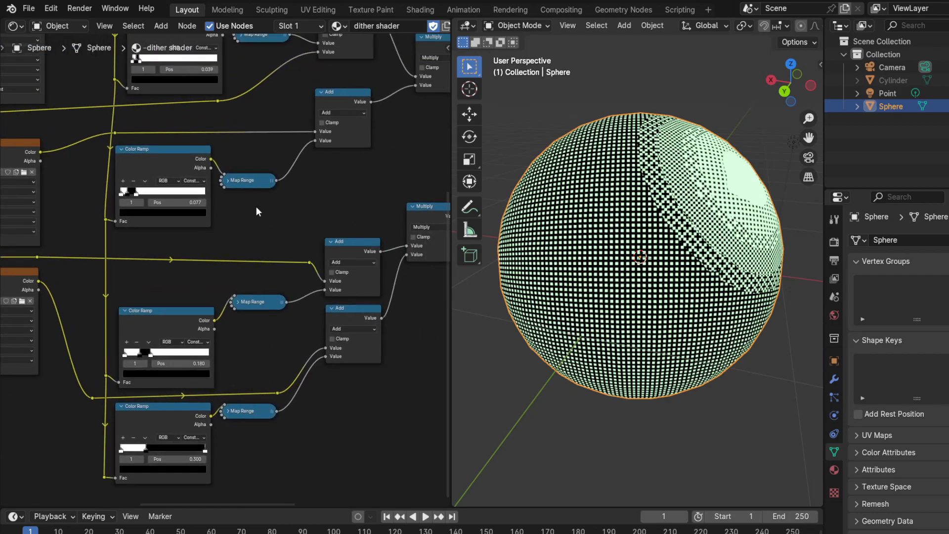
middle_click_drag(255, 149, 252, 319)
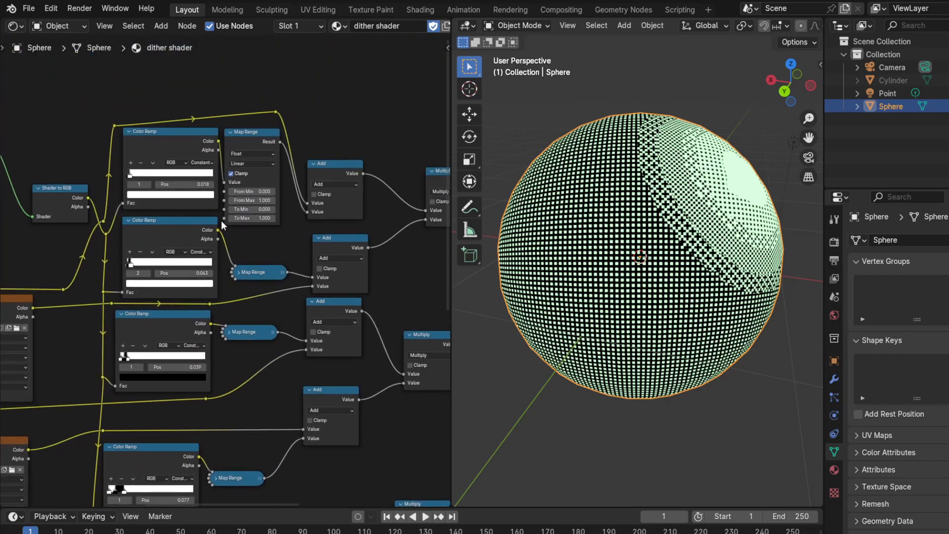
middle_click_drag(221, 220, 193, 291)
scroll(235, 310, "up", 4)
scroll(226, 266, "up", 1)
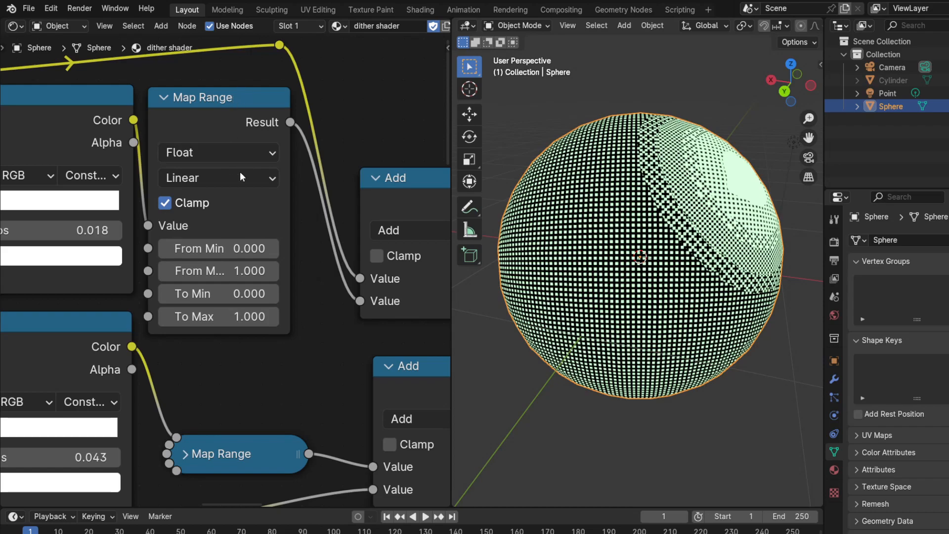
scroll(269, 393, "down", 6)
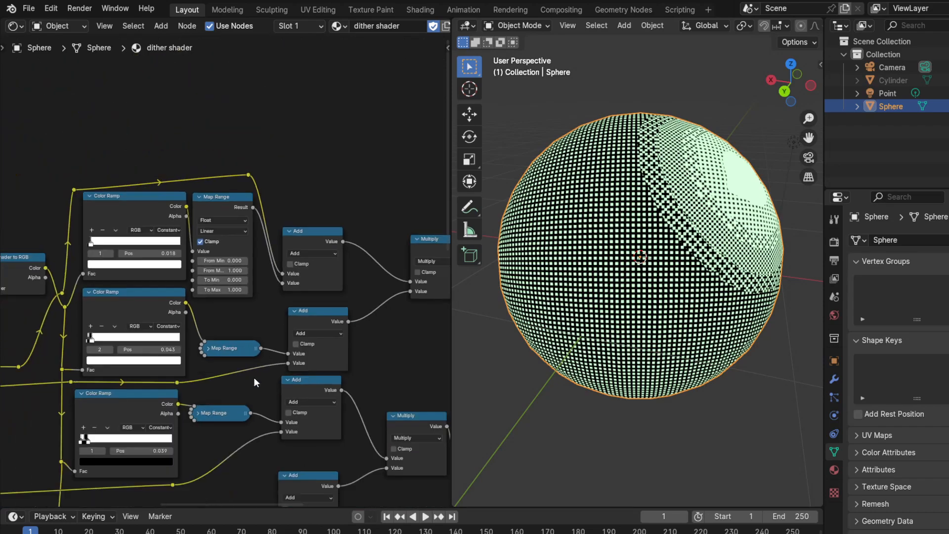
middle_click_drag(106, 368, 142, 273)
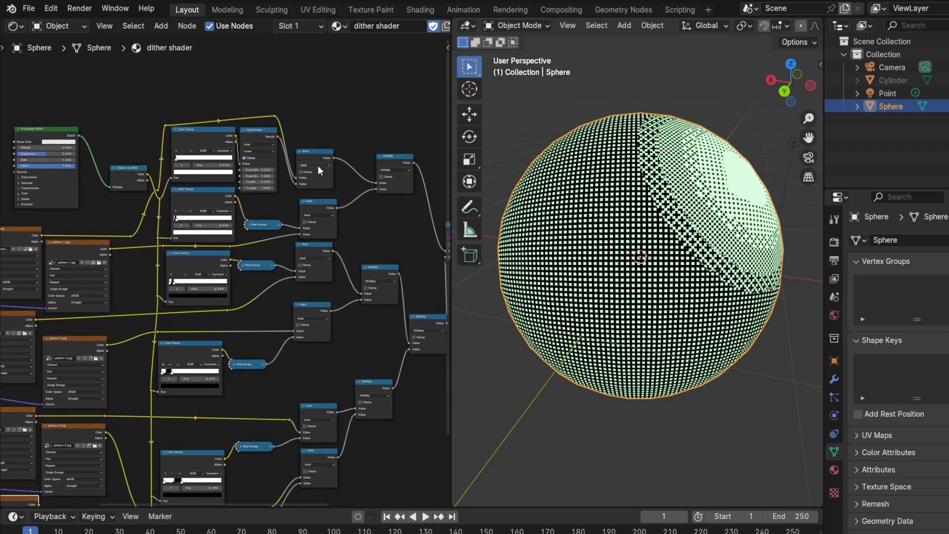
Follow the Add and Multiply nodes through to the last two Color Ramps and the Color mix node.
middle_click_drag(417, 233, 187, 138)
scroll(269, 173, "up", 3)
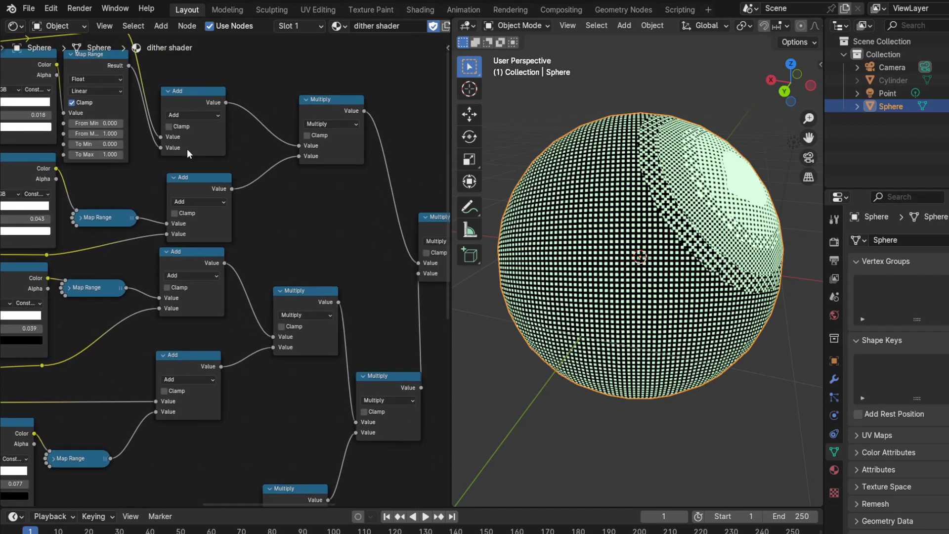
middle_click_drag(334, 223, 244, 122)
middle_click_drag(242, 286, 277, 97)
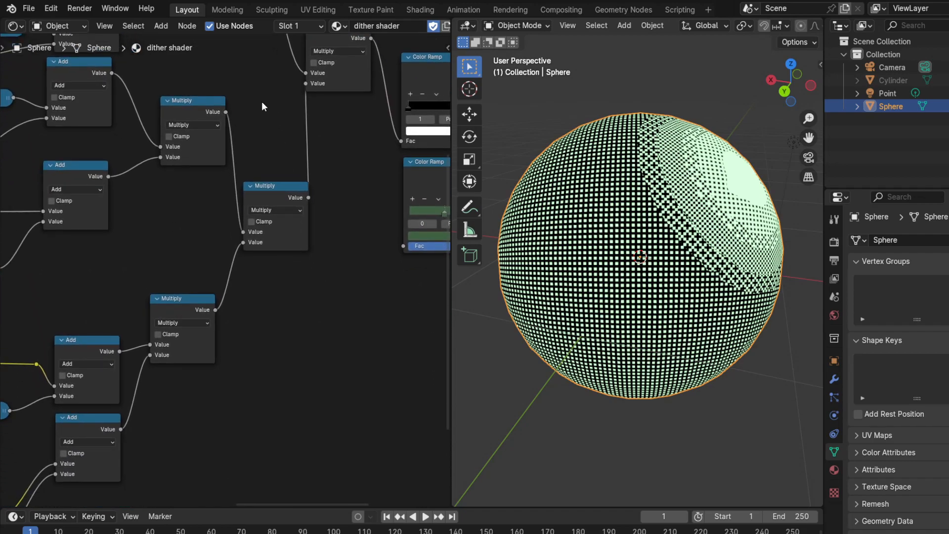
middle_click_drag(345, 374, 145, 458)
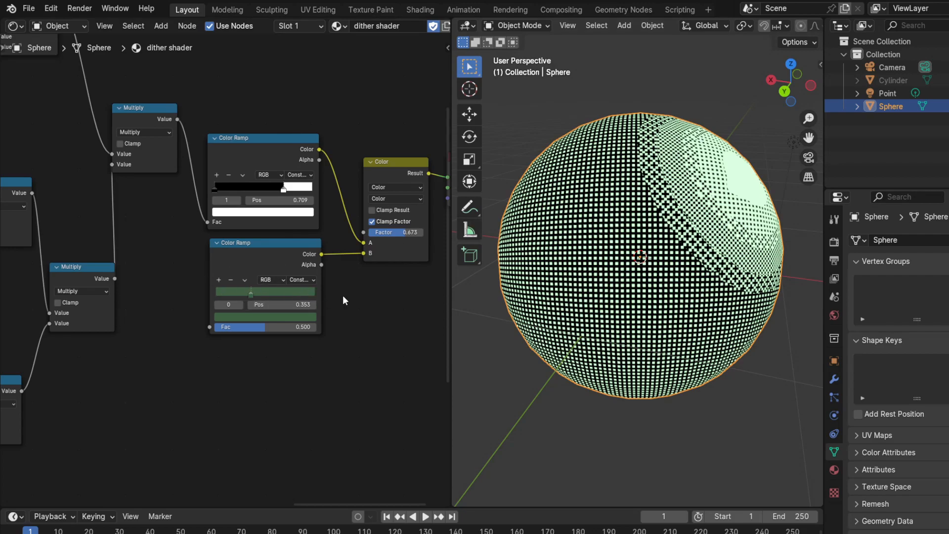
Set the Color mix factor to 0.680 and recolor the lower Color Ramp dark purple with hue 0.691, saturation 0.788 and value 0.118.
left_click_drag(397, 233, 400, 232)
left_click(292, 319)
mouse_move(262, 191)
left_mouse_down()
mouse_move(279, 180)
mouse_move(279, 204)
left_mouse_up()
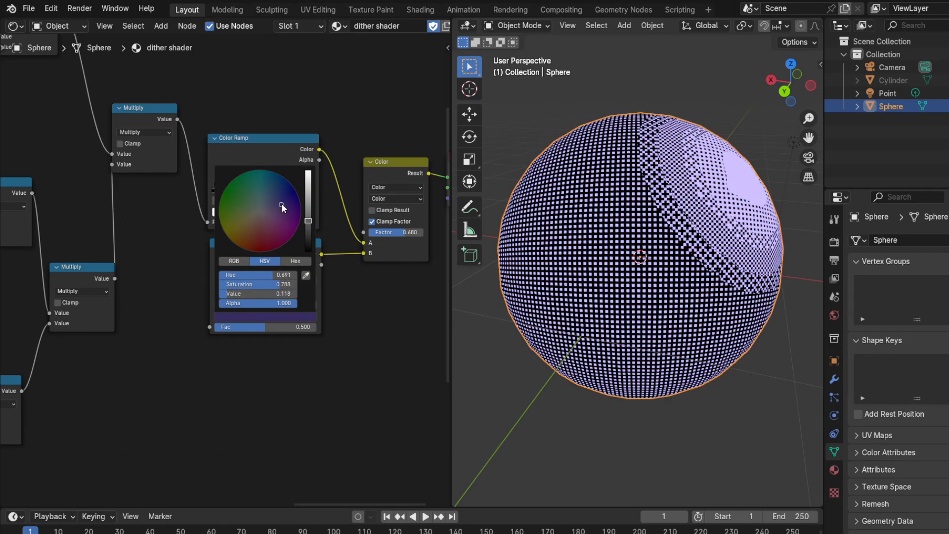
scroll(227, 387, "down", 3)
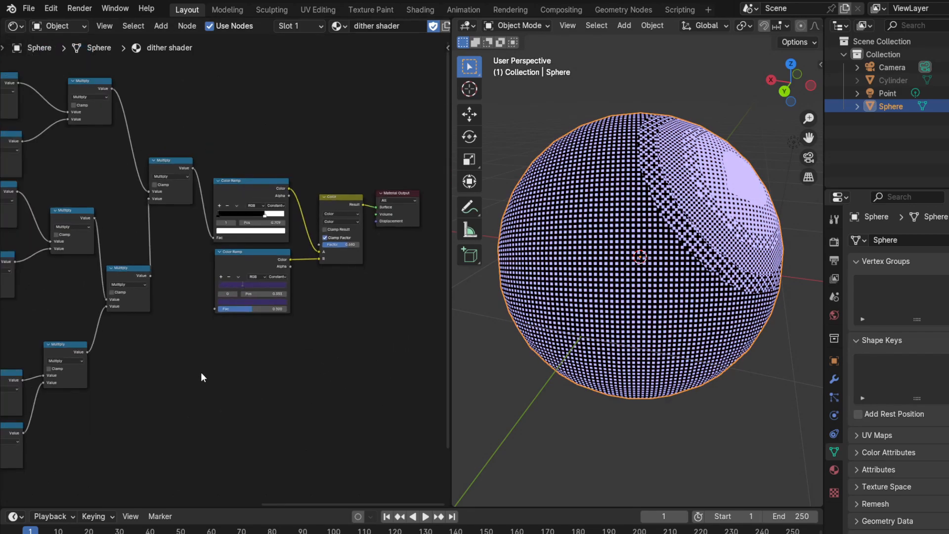
middle_click_drag(644, 259, 638, 267)
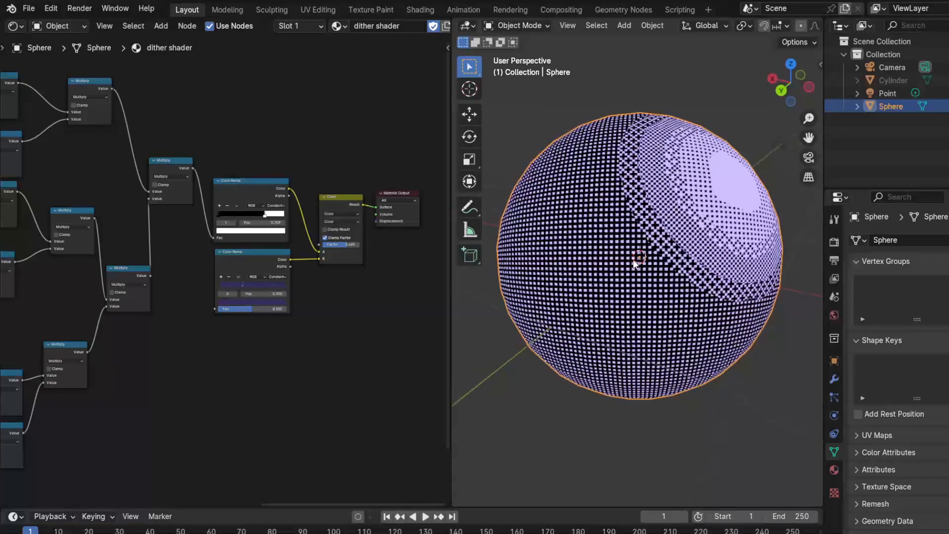
Select the black stop of the upper final Color Ramp and try adjusting its color's brightness.
middle_click_drag(295, 362, 410, 353)
scroll(337, 328, "up", 3)
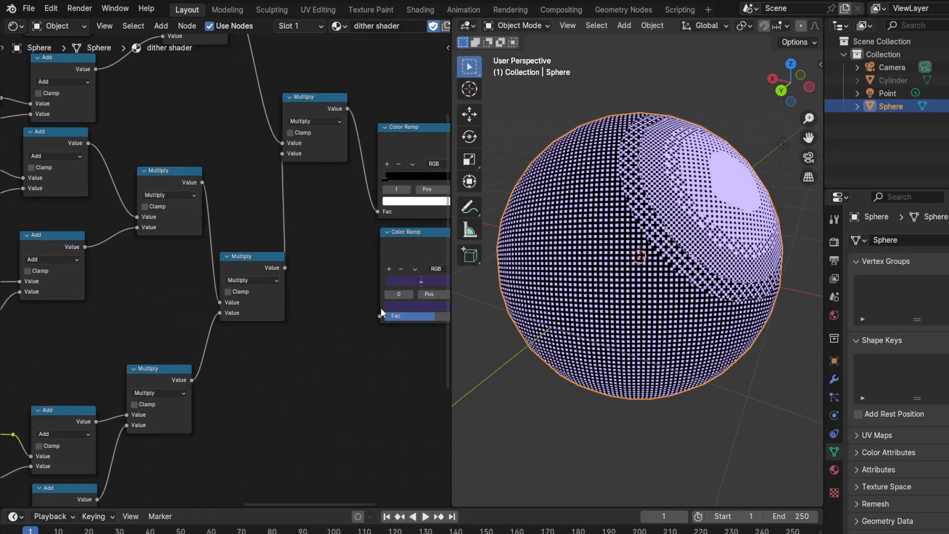
left_click(303, 154)
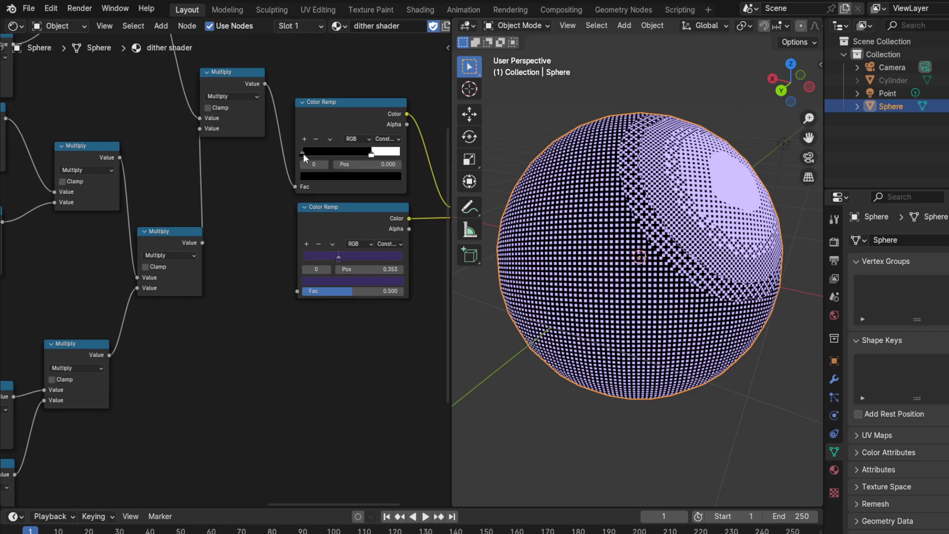
left_click(315, 173)
mouse_move(394, 106)
left_mouse_down()
mouse_move(393, 57)
mouse_move(394, 112)
left_mouse_up()
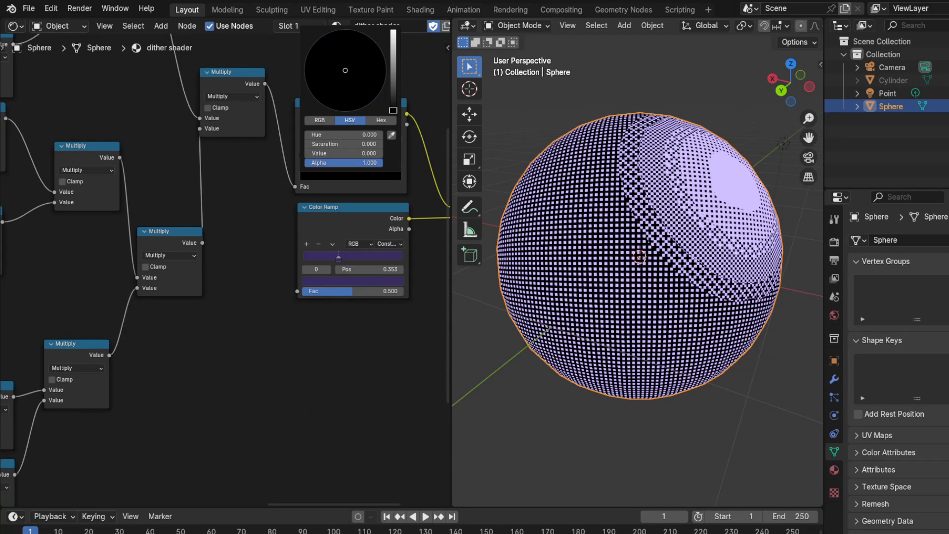
Trace the network back from the final Color Ramps through the Multiply and Add nodes to the pattern textures and Mapping node.
middle_click_drag(221, 351, 218, 335)
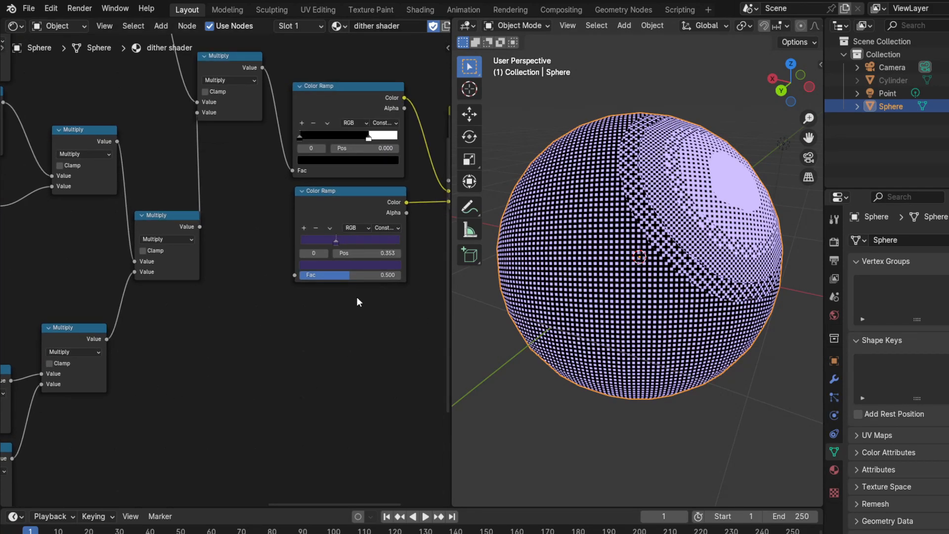
middle_click_drag(278, 285, 370, 238)
middle_click_drag(180, 352, 357, 227)
middle_click_drag(301, 308, 328, 251)
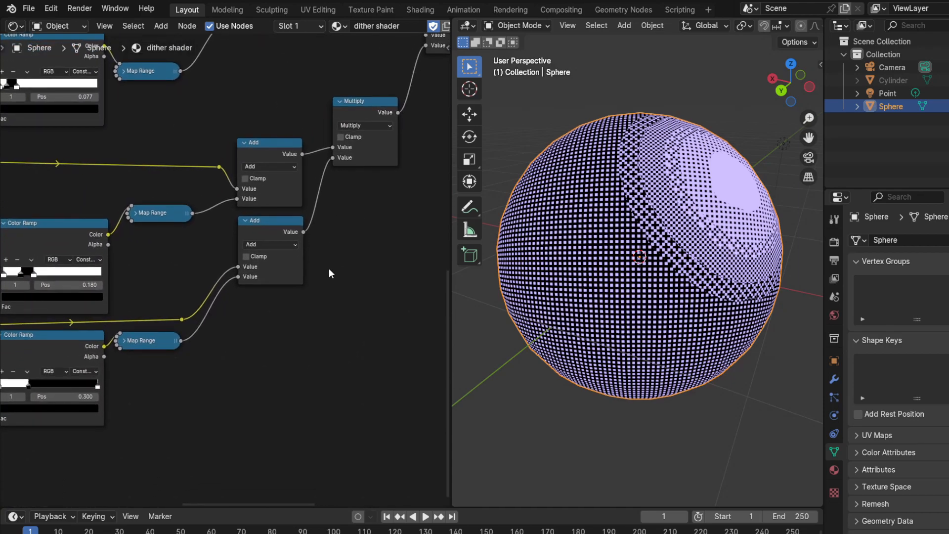
middle_click_drag(141, 278, 216, 345)
middle_click_drag(222, 203, 223, 216)
middle_click_drag(209, 271, 321, 133)
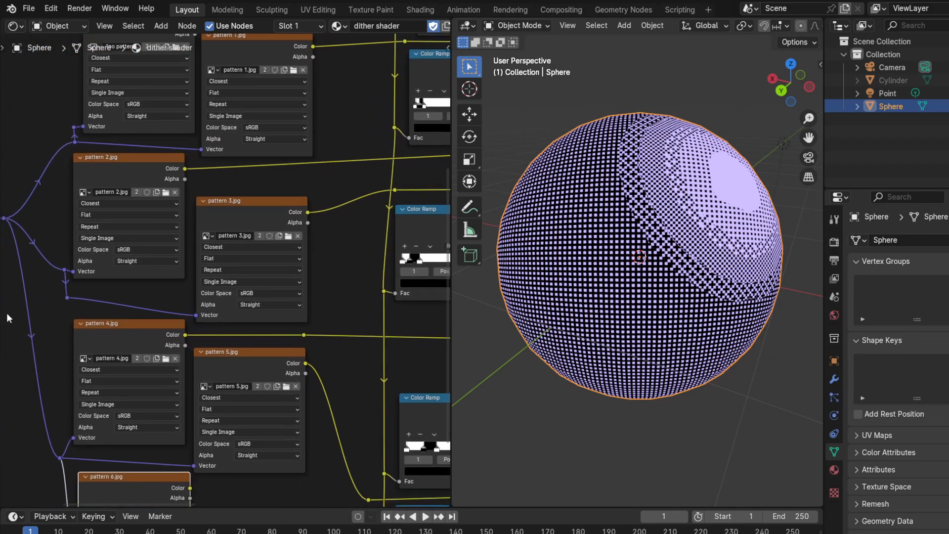
scroll(20, 342, "down", 3)
middle_click_drag(10, 360, 68, 225)
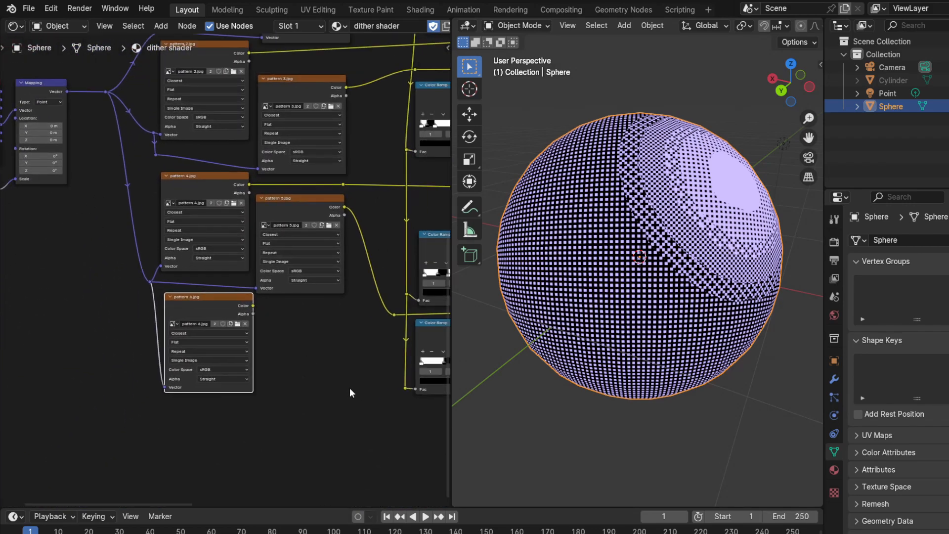
Review the whole node tree from the pattern textures through the math nodes, ending at the Color mix node.
middle_click_drag(369, 381, 263, 390)
middle_click_drag(360, 202, 274, 312)
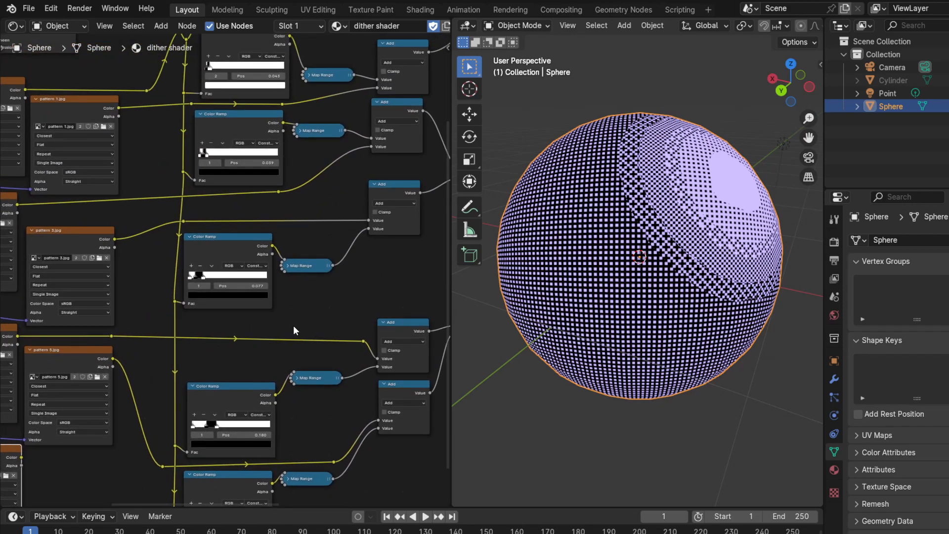
middle_click_drag(345, 291, 173, 288)
middle_click_drag(172, 174, 158, 289)
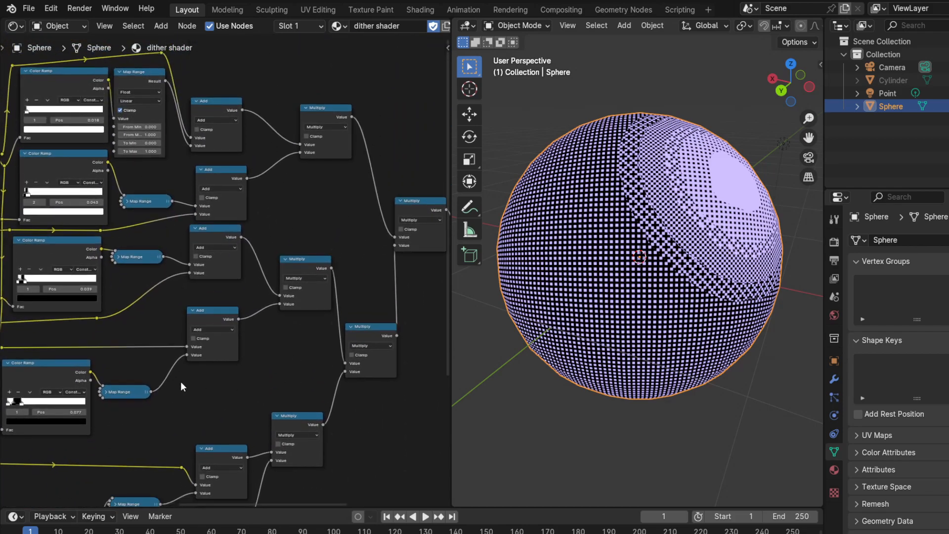
scroll(199, 381, "down", 3)
middle_click_drag(348, 440, 206, 333)
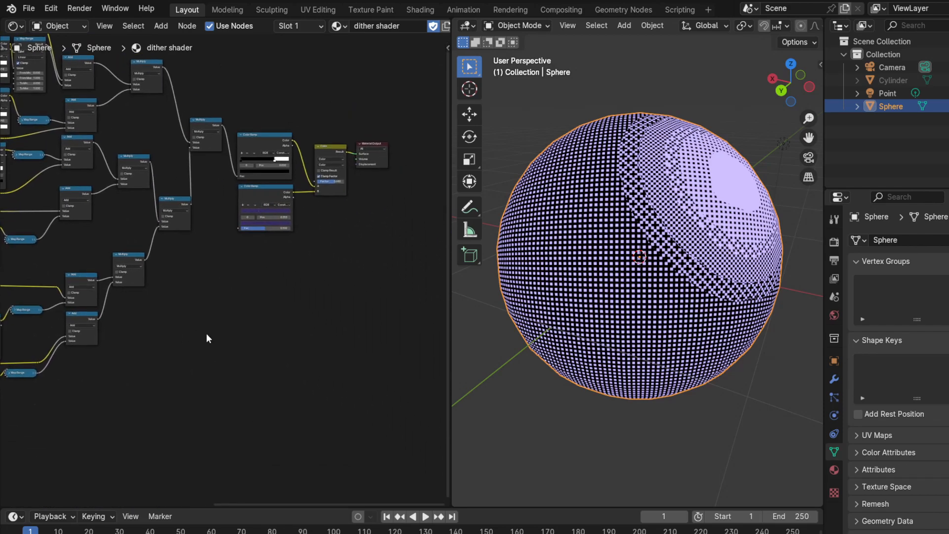
middle_click_drag(84, 374, 242, 399)
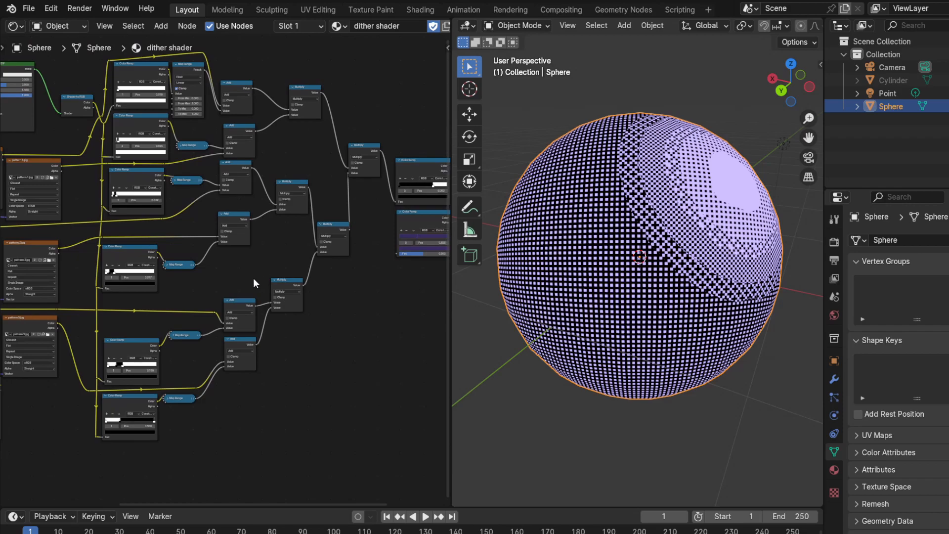
middle_click_drag(248, 276, 431, 288)
middle_click_drag(263, 323, 281, 310)
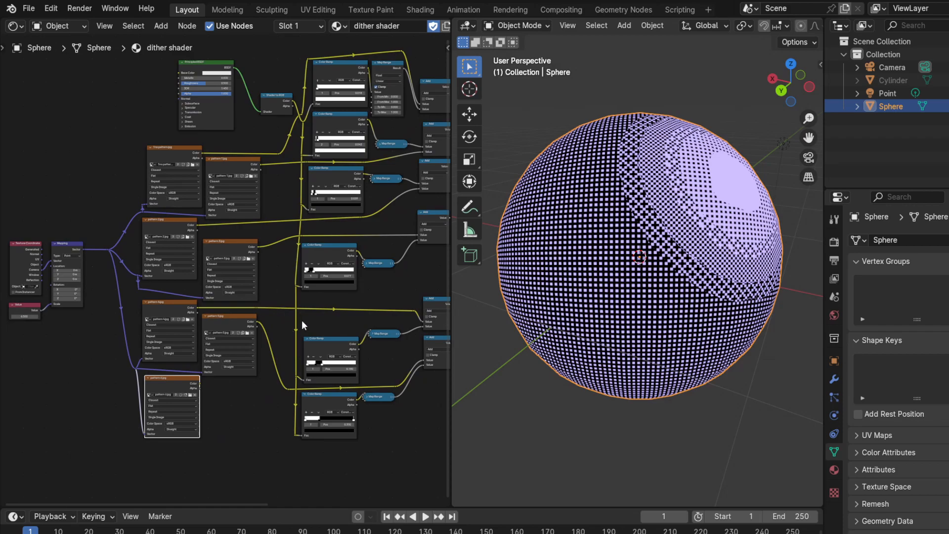
mouse_move(282, 321)
middle_mouse_down()
mouse_move(145, 322)
mouse_move(398, 328)
mouse_move(314, 336)
mouse_move(296, 304)
mouse_move(292, 320)
middle_mouse_up()
scroll(290, 319, "up", 5)
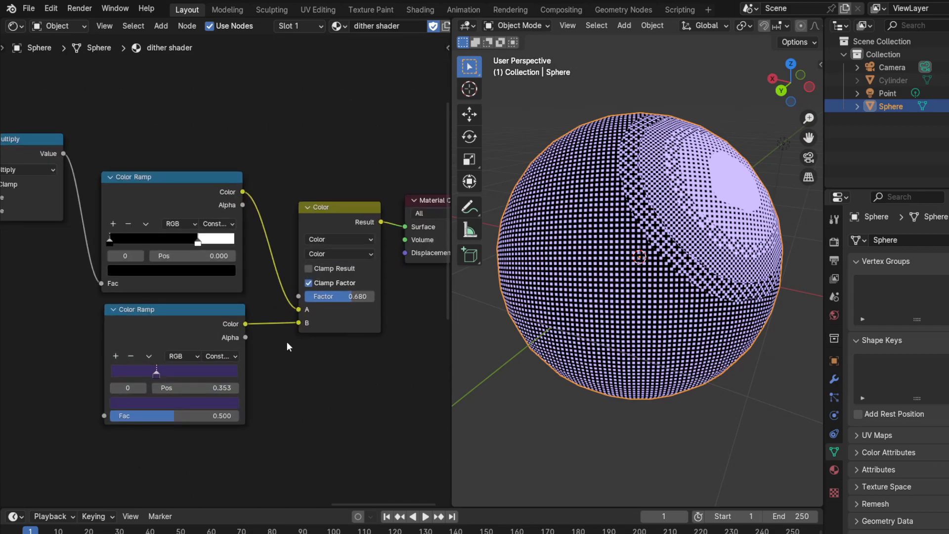
scroll(306, 379, "up", 1)
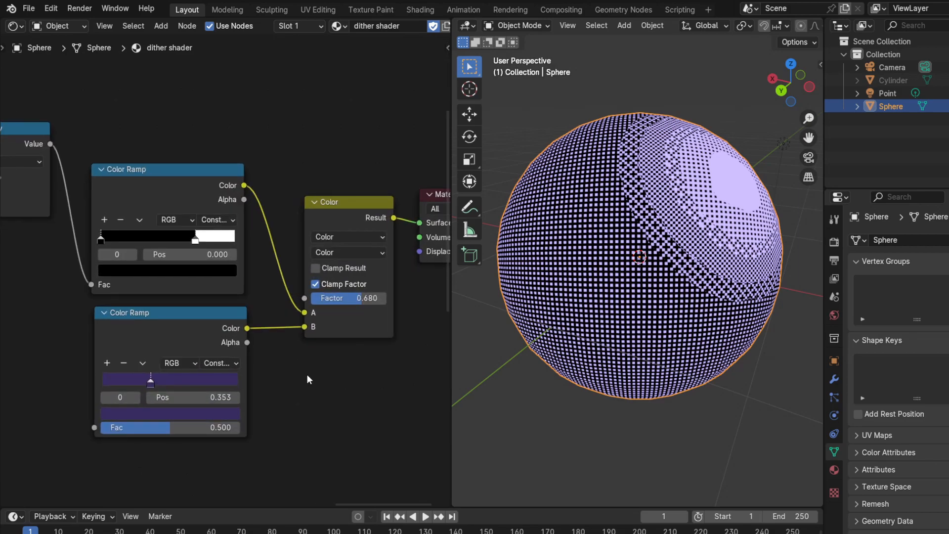
Compare the pattern image texture nodes with the matching dither bands on the sphere from several angles.
scroll(307, 375, "down", 2)
middle_click_drag(154, 397, 322, 339)
middle_click_drag(171, 373, 403, 294)
mouse_move(732, 365)
middle_mouse_down()
mouse_move(788, 370)
mouse_move(596, 366)
mouse_move(790, 403)
mouse_move(518, 397)
mouse_move(737, 384)
mouse_move(435, 371)
middle_mouse_up()
middle_click_drag(158, 295, 491, 169)
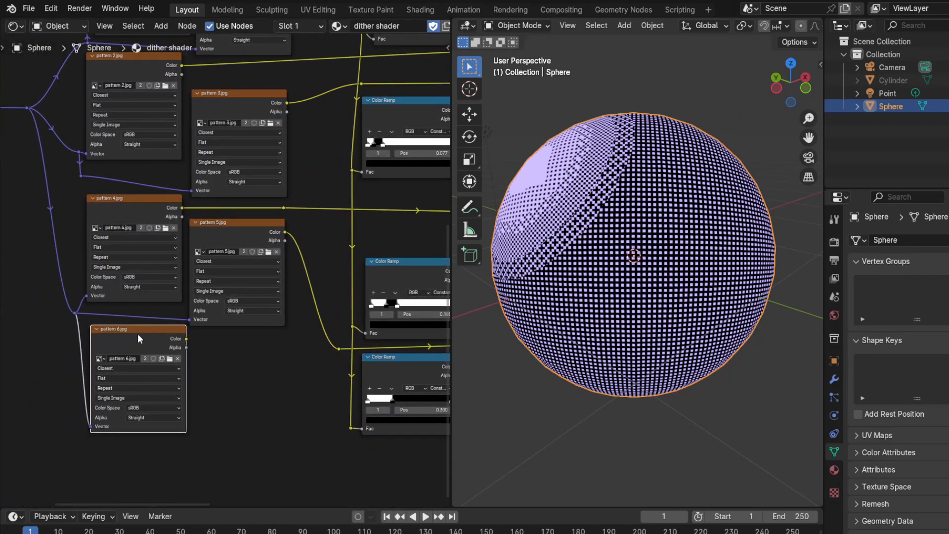
middle_click_drag(274, 201, 281, 357)
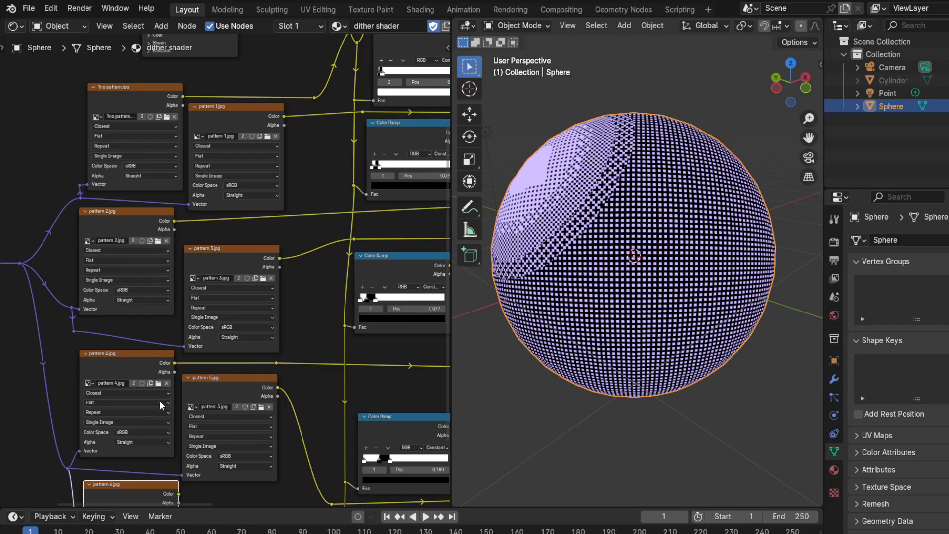
middle_click_drag(566, 207, 613, 198)
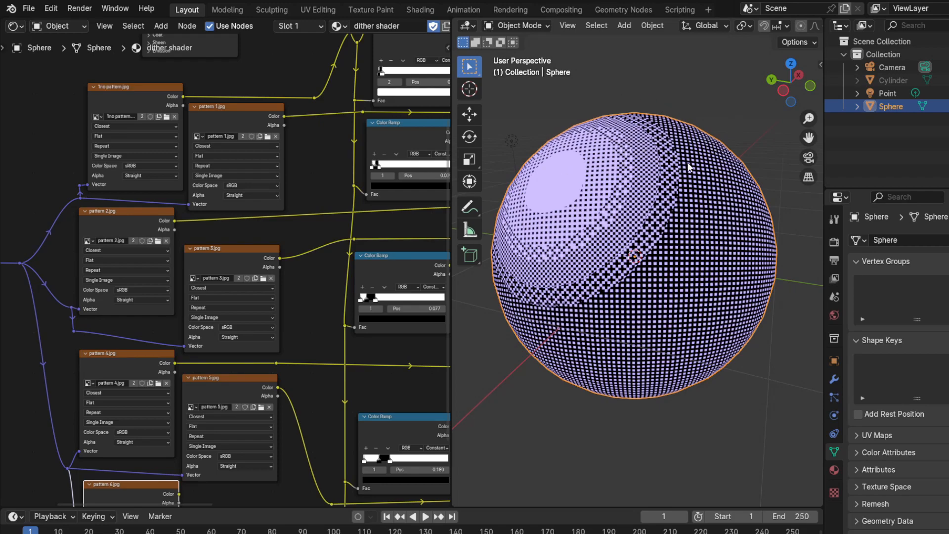
middle_click_drag(125, 86, 146, 209)
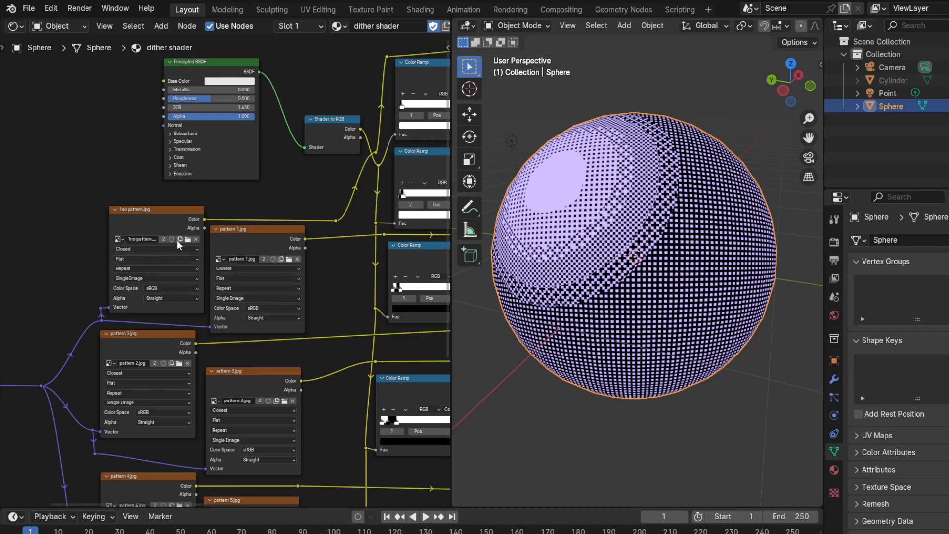
middle_click_drag(633, 302, 569, 190)
middle_click_drag(352, 206, 372, 238)
middle_click_drag(594, 273, 687, 349)
Move the two reroute points above the top Color Ramp and Map Range nodes so the link between them runs nearly level.
middle_click_drag(360, 305, 87, 299)
left_click(285, 71)
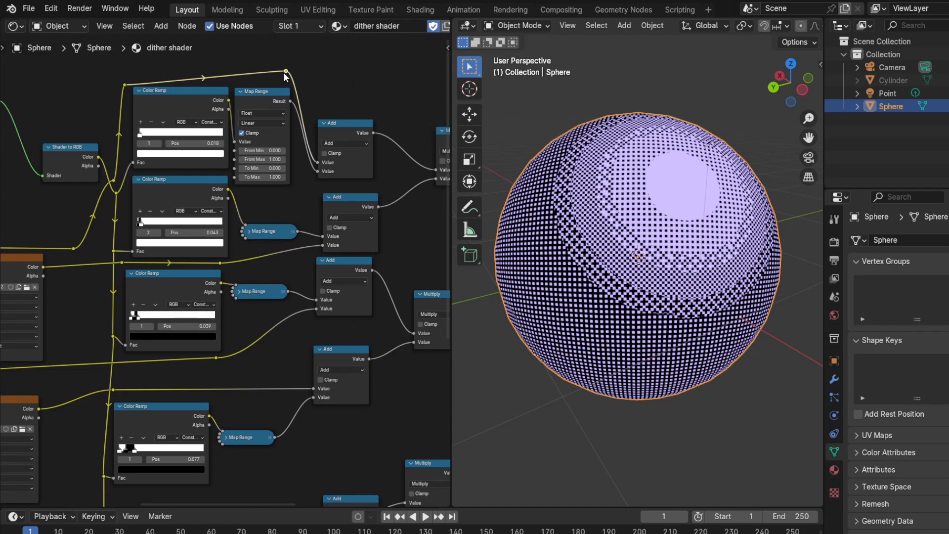
left_click_drag(286, 71, 294, 84)
left_click(124, 85)
left_click_drag(124, 85, 125, 82)
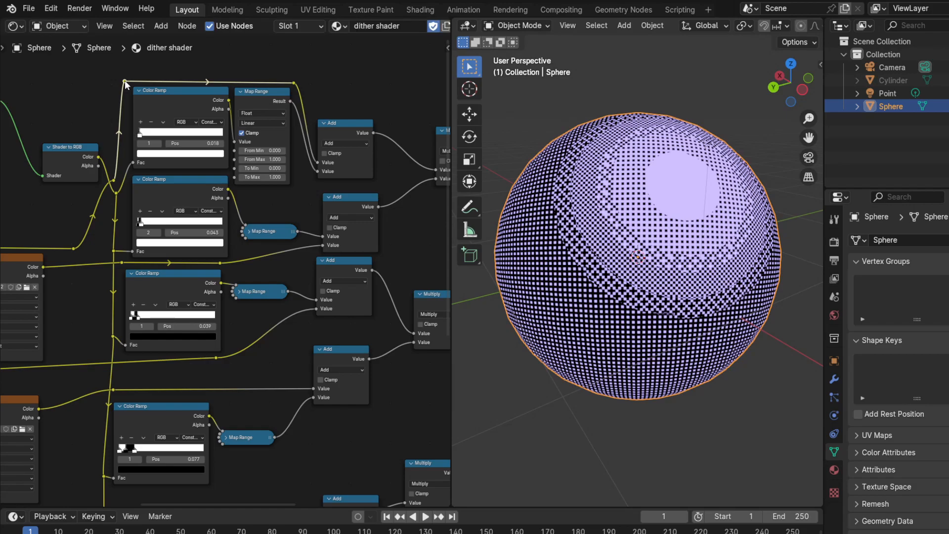
Deselect the sphere and inspect its dither pattern up close, from a distance and from another side.
mouse_move(271, 335)
middle_mouse_down()
mouse_move(184, 240)
mouse_move(192, 135)
middle_mouse_up()
middle_click_drag(192, 316, 197, 174)
middle_click_drag(361, 235, 335, 255)
middle_click_drag(570, 266, 618, 205)
scroll(600, 215, "down", 5)
left_click(726, 326)
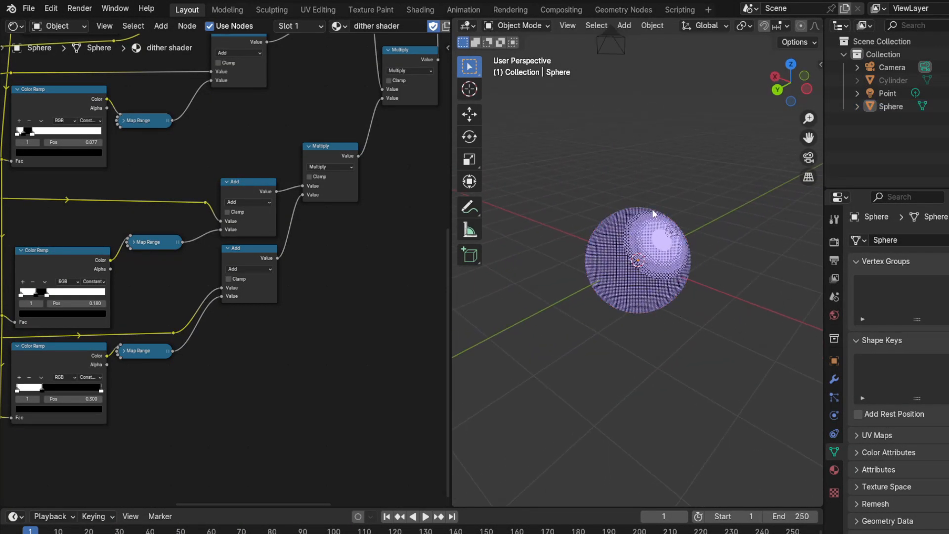
scroll(652, 209, "up", 10)
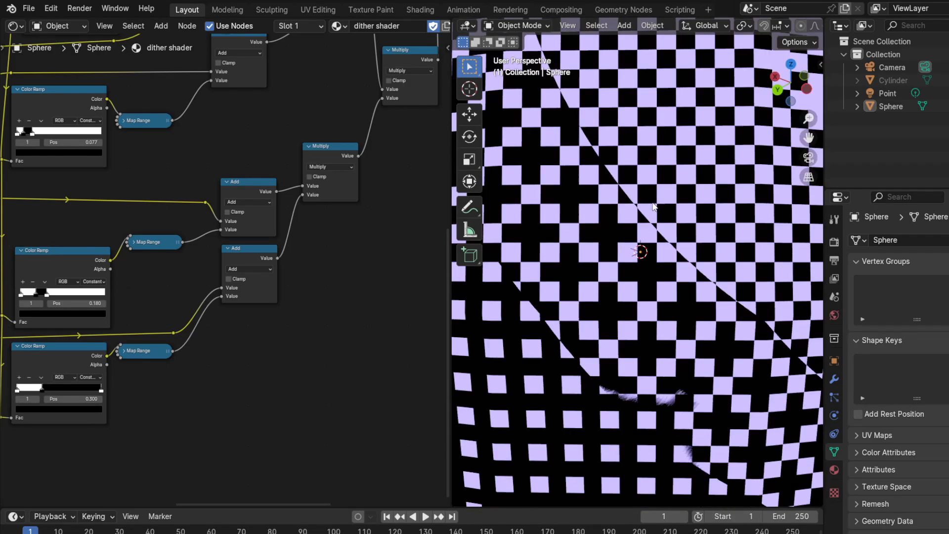
scroll(653, 207, "down", 10)
middle_click_drag(758, 216, 643, 237)
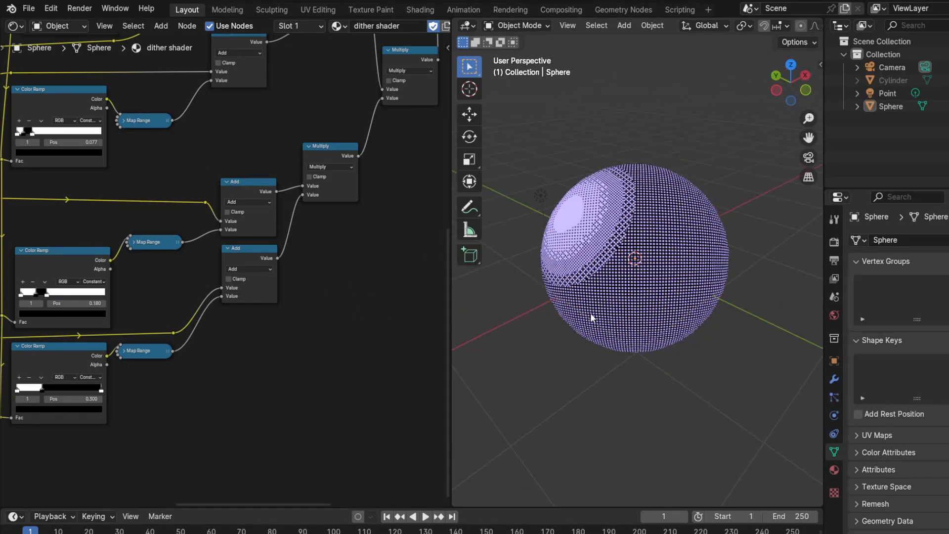
Review the scene's render settings down to Freestyle and Color Management, plus its output format and resolution settings.
left_click(835, 242)
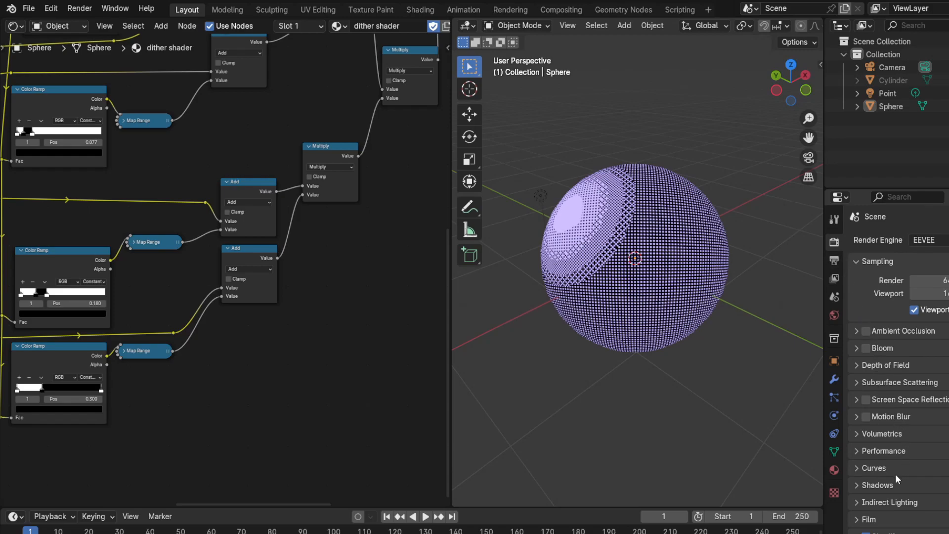
scroll(855, 486, "down", 10)
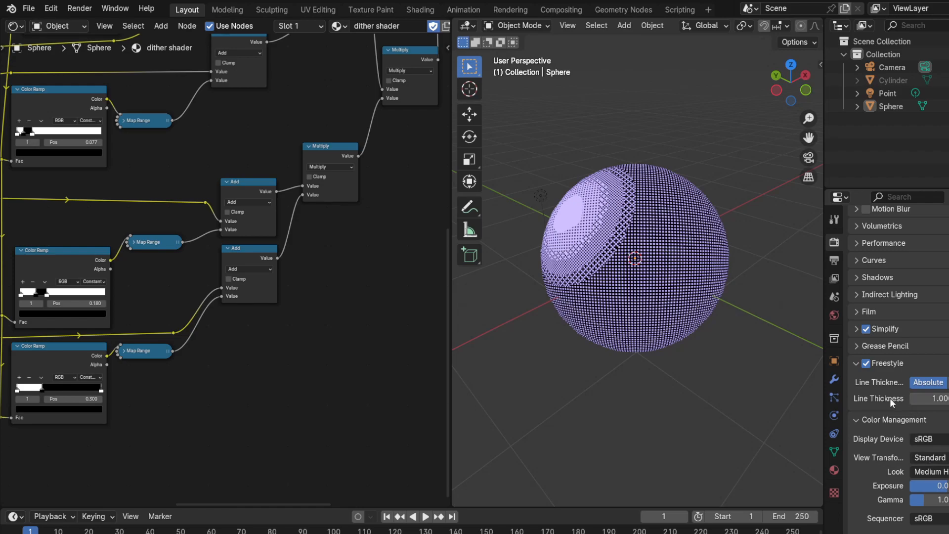
scroll(890, 398, "up", 5)
left_click(835, 261)
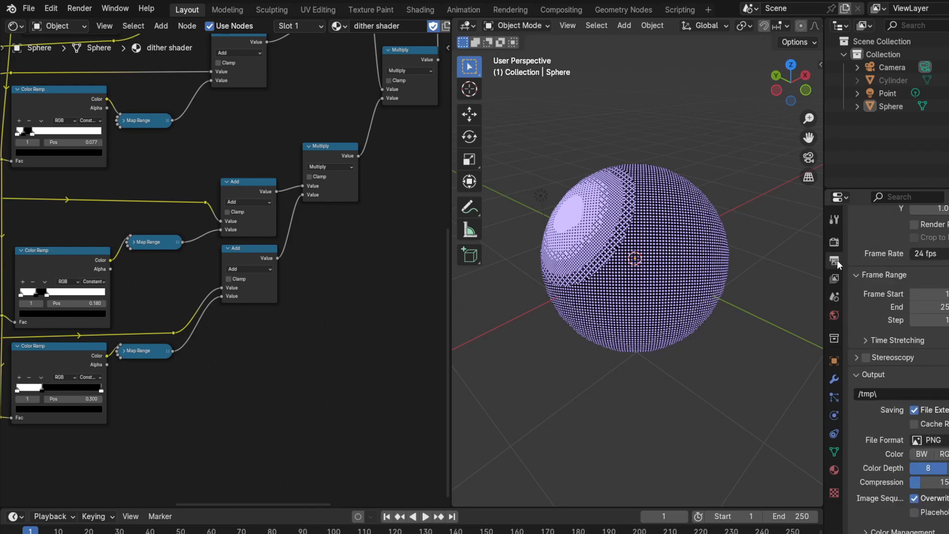
scroll(897, 279, "up", 5)
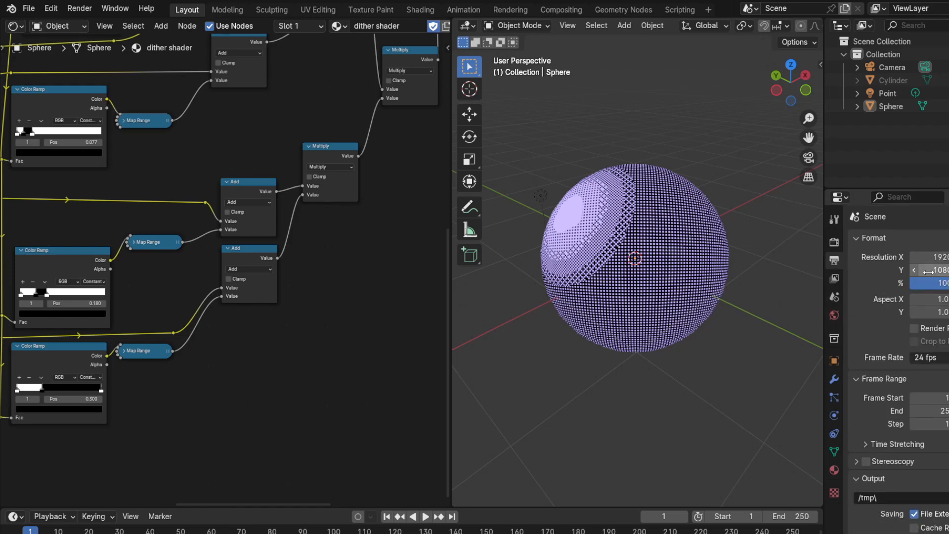
Inspect the color stop positions of the two lowest Color Ramp nodes against the dither bands on the sphere.
middle_click_drag(755, 325, 699, 349)
middle_click_drag(264, 350, 358, 433)
middle_click_drag(273, 230, 351, 261)
middle_click_drag(233, 360, 222, 191)
scroll(263, 365, "up", 6)
middle_click_drag(362, 418, 385, 377)
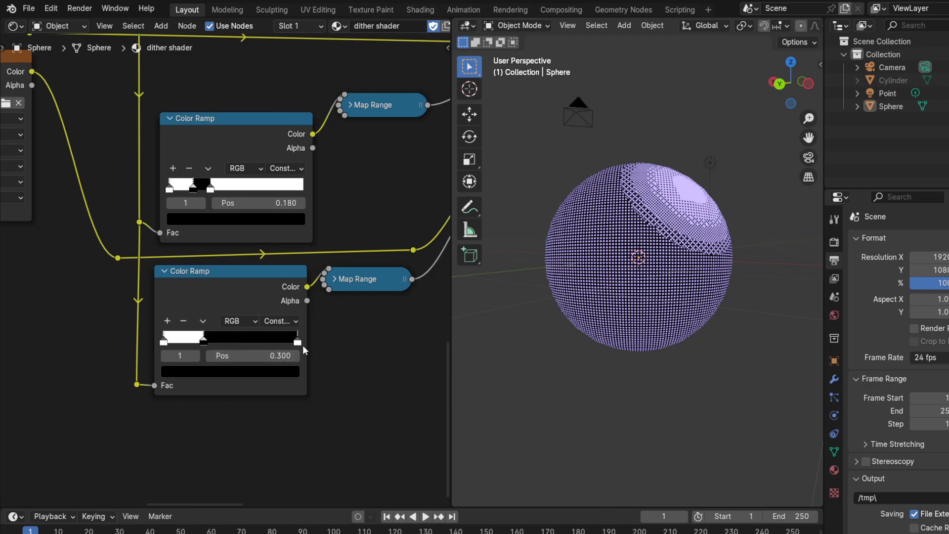
left_click(204, 344)
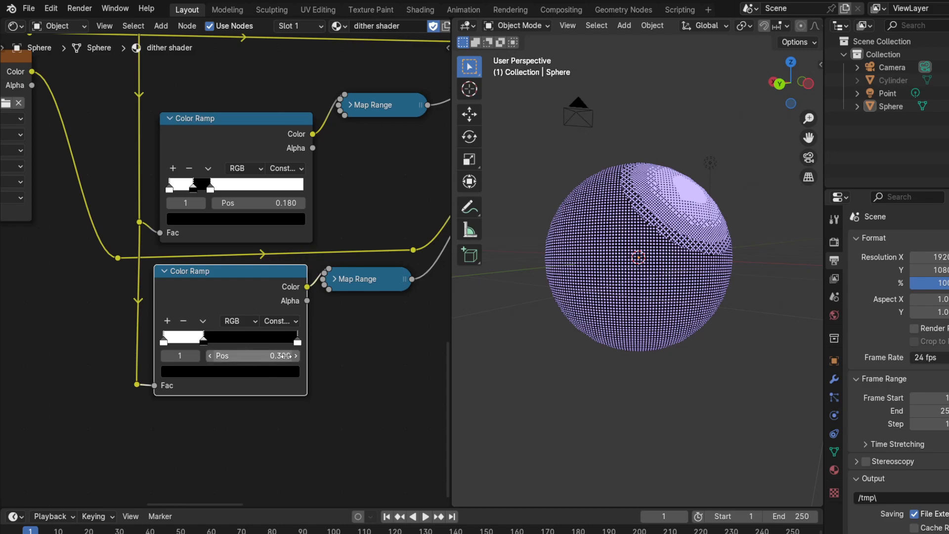
left_click(211, 190)
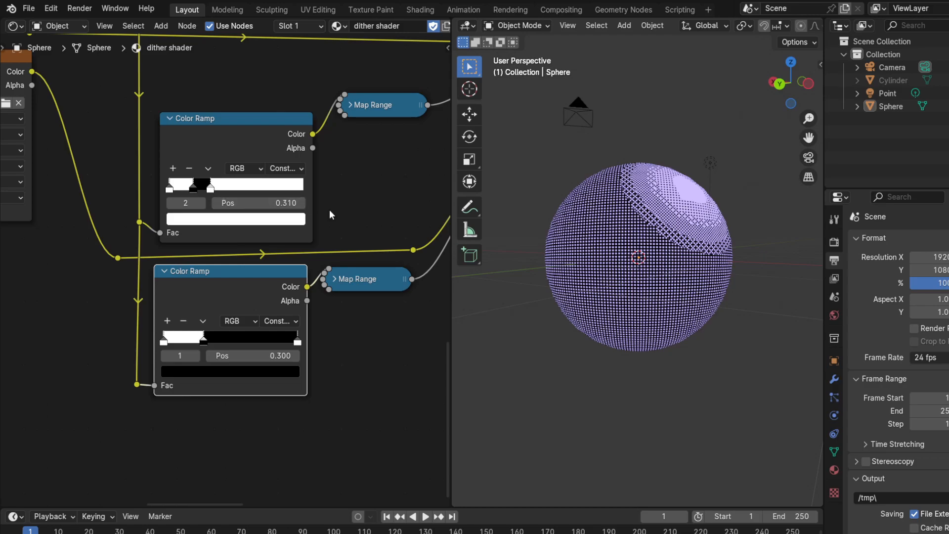
scroll(663, 248, "up", 6)
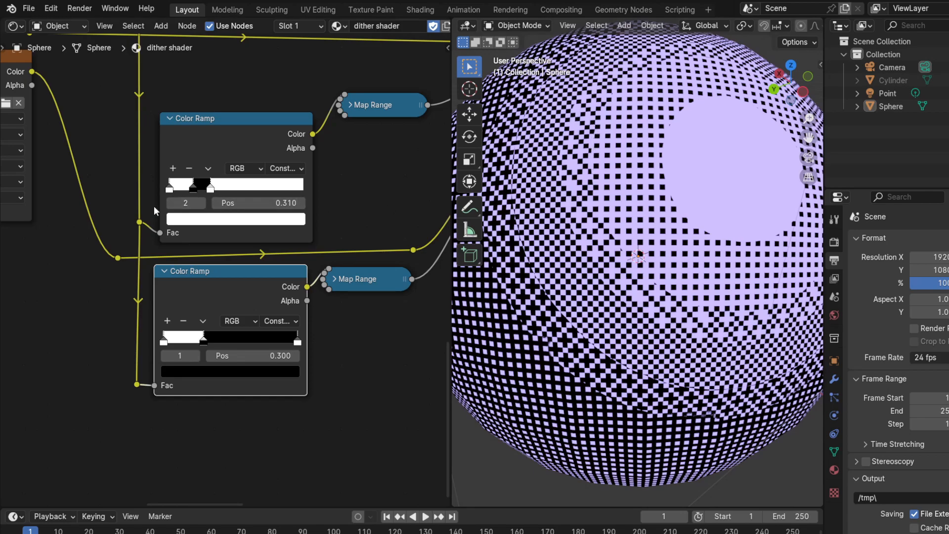
left_click(194, 189)
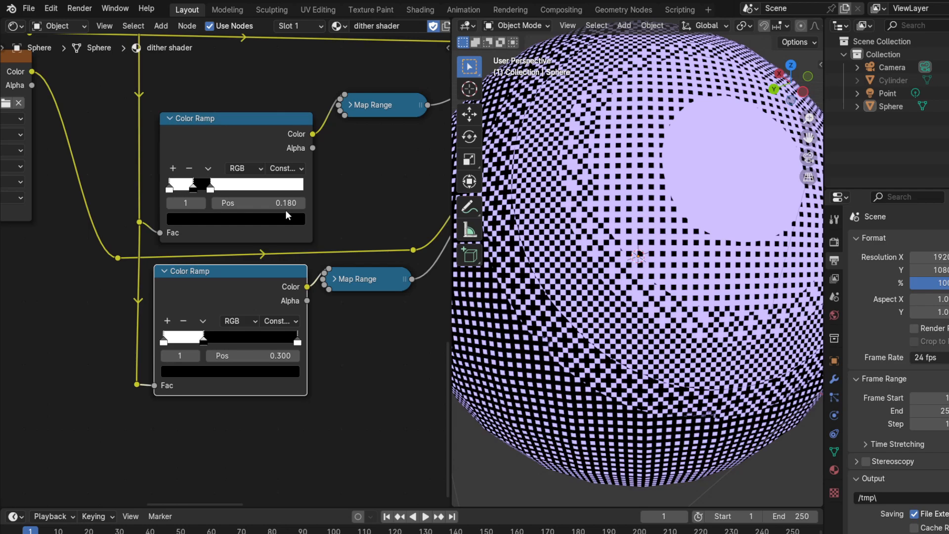
Inspect the white and black stop positions of the third Color Ramp node from the bottom of the chain.
middle_click_drag(350, 165, 350, 407)
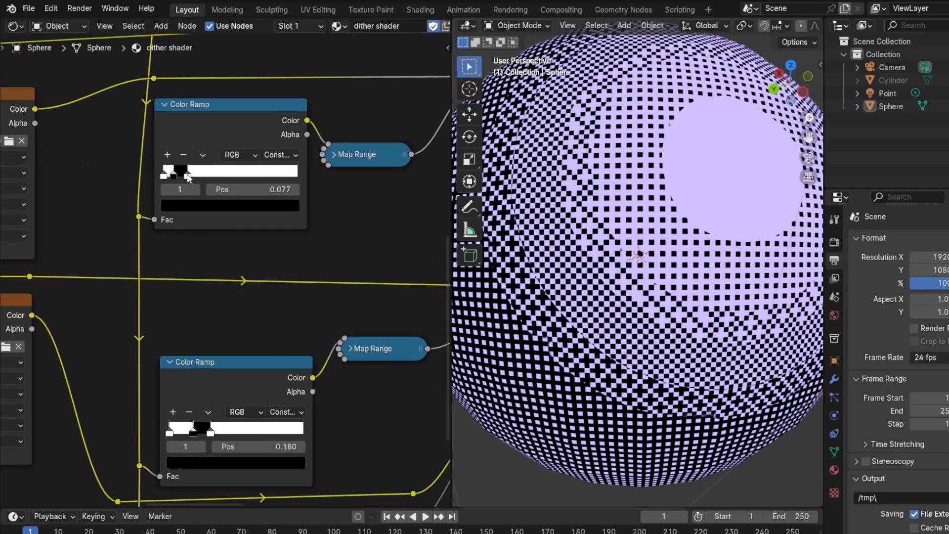
left_click(187, 176)
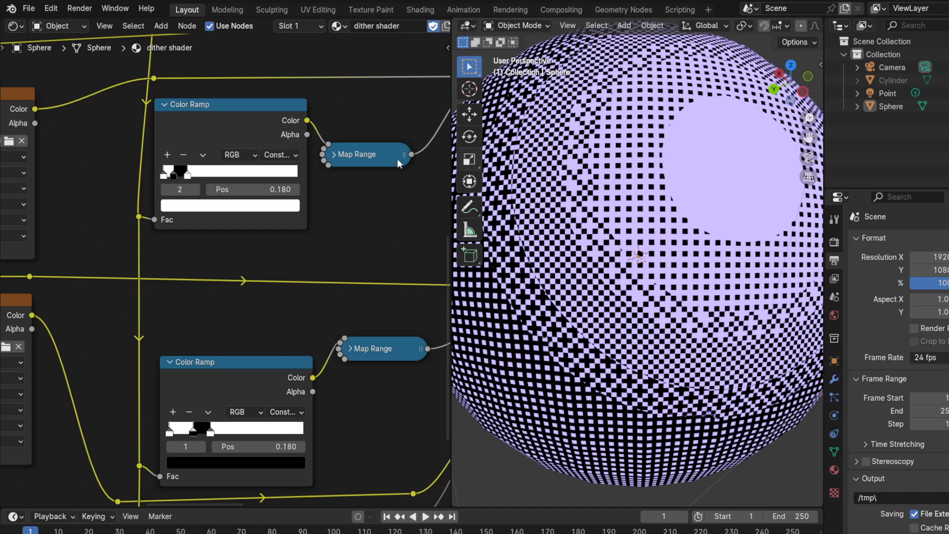
left_click(174, 175)
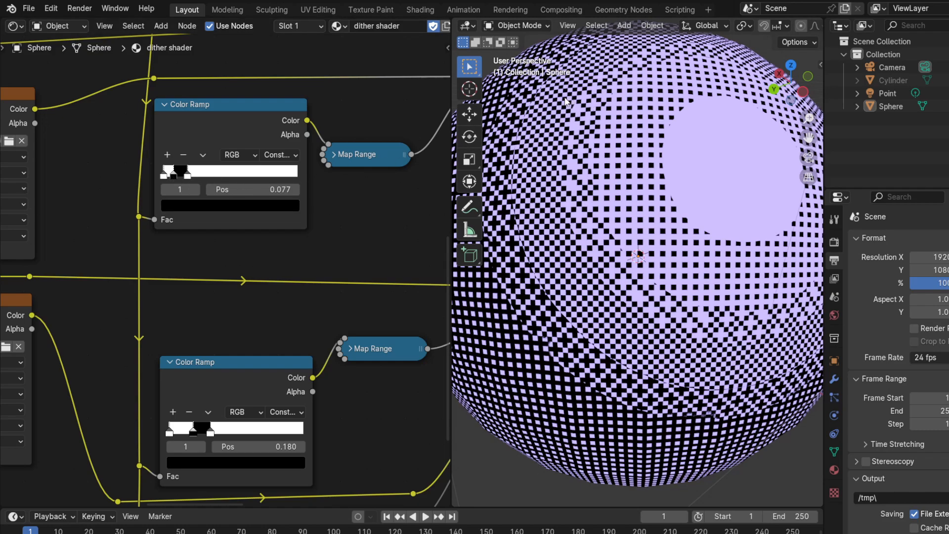
Review the upper Color Ramp and Map Range nodes and the whole node tree, from the pattern textures to the Material Output.
middle_click_drag(401, 206, 376, 372)
middle_click_drag(342, 149, 327, 314)
middle_click_drag(340, 111, 370, 288)
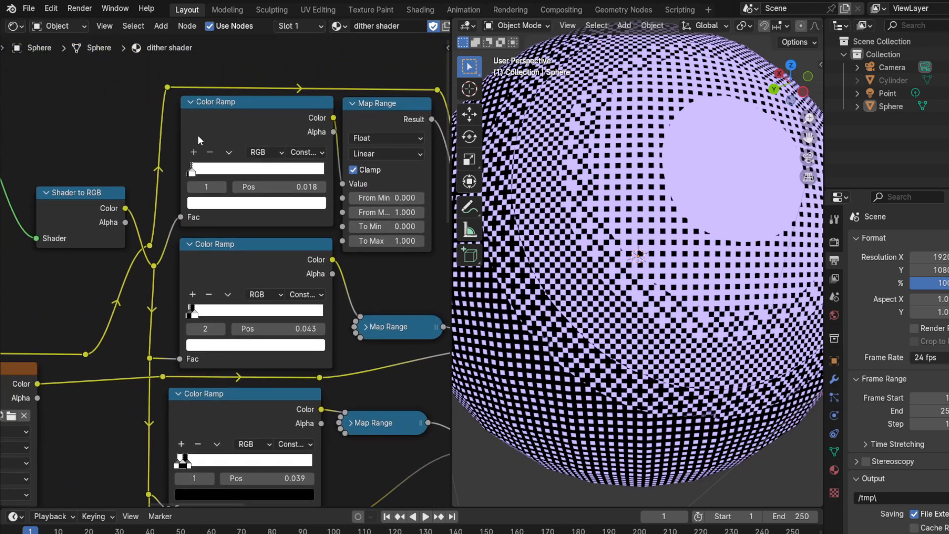
scroll(393, 297, "down", 2)
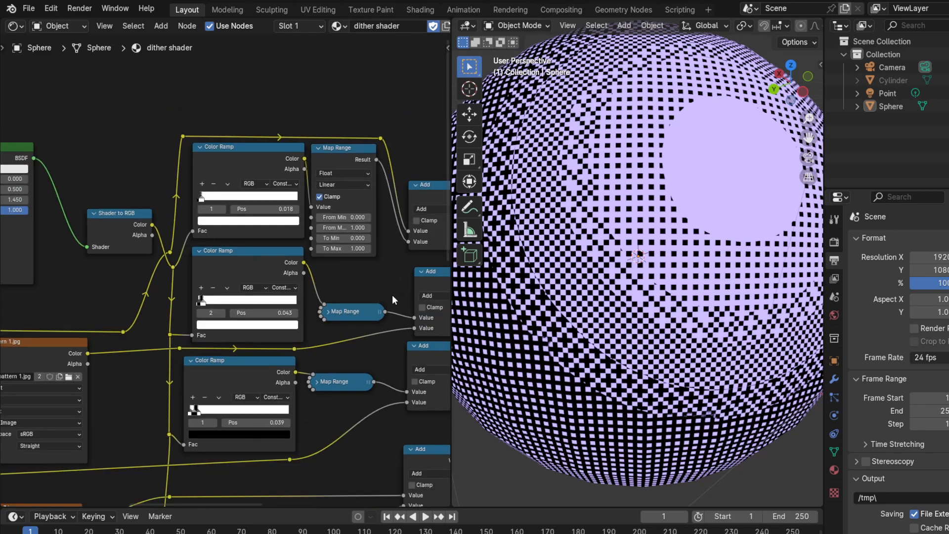
middle_click_drag(382, 280, 310, 183)
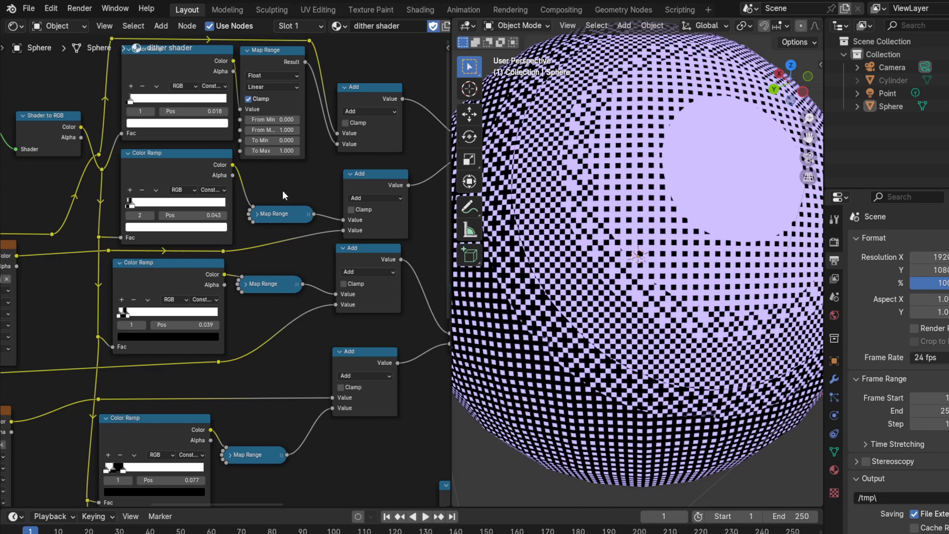
middle_click_drag(284, 193, 248, 111)
scroll(252, 292, "down", 4)
middle_click_drag(246, 322, 386, 295)
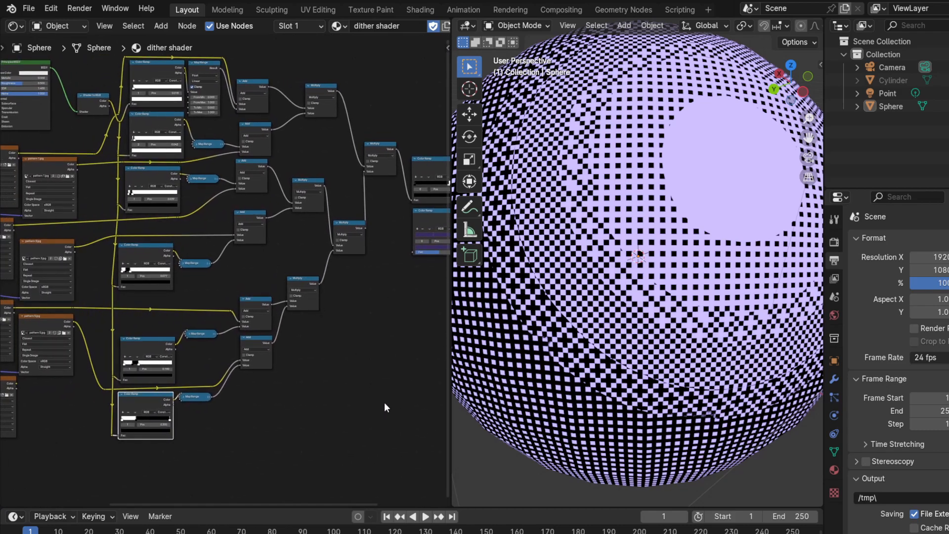
middle_click_drag(304, 405, 386, 412)
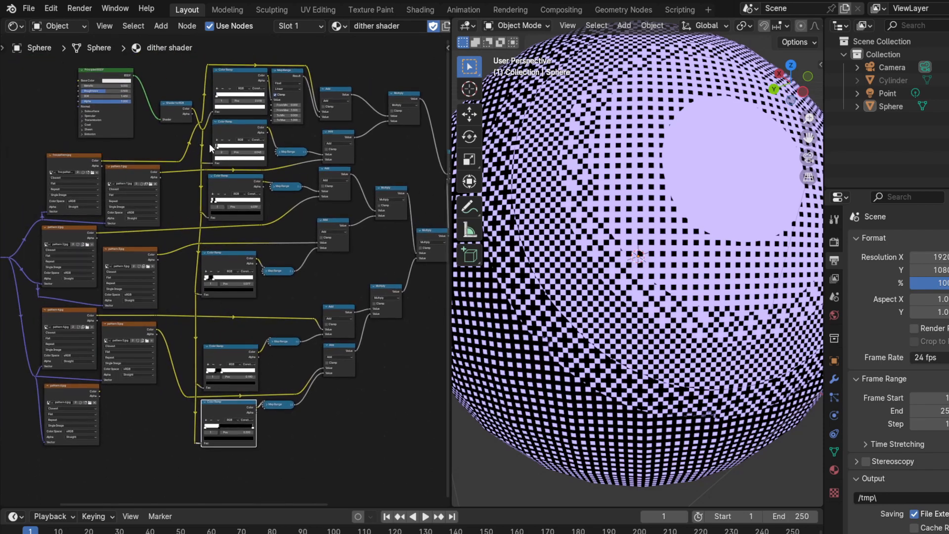
middle_click_drag(164, 304, 292, 330)
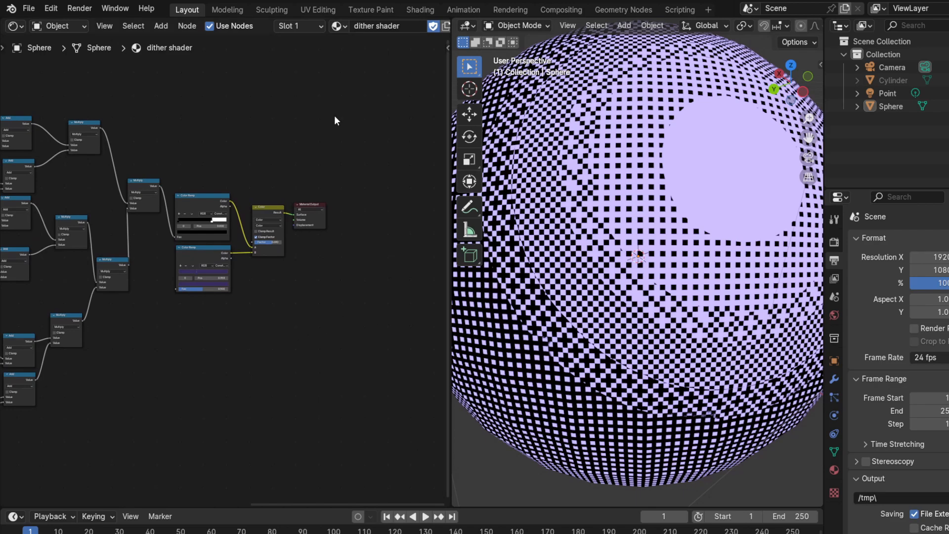